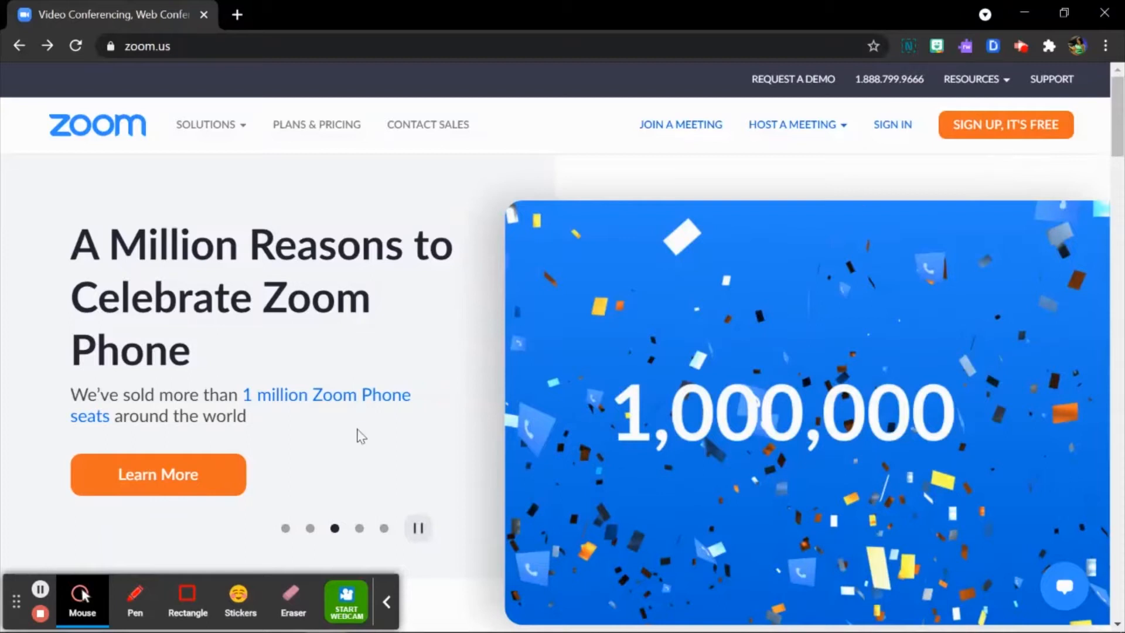
# Sign in to the Zoom web portal with Google and find the Meeting Polls option in the account's meeting settings.
pyautogui.click(82, 600)
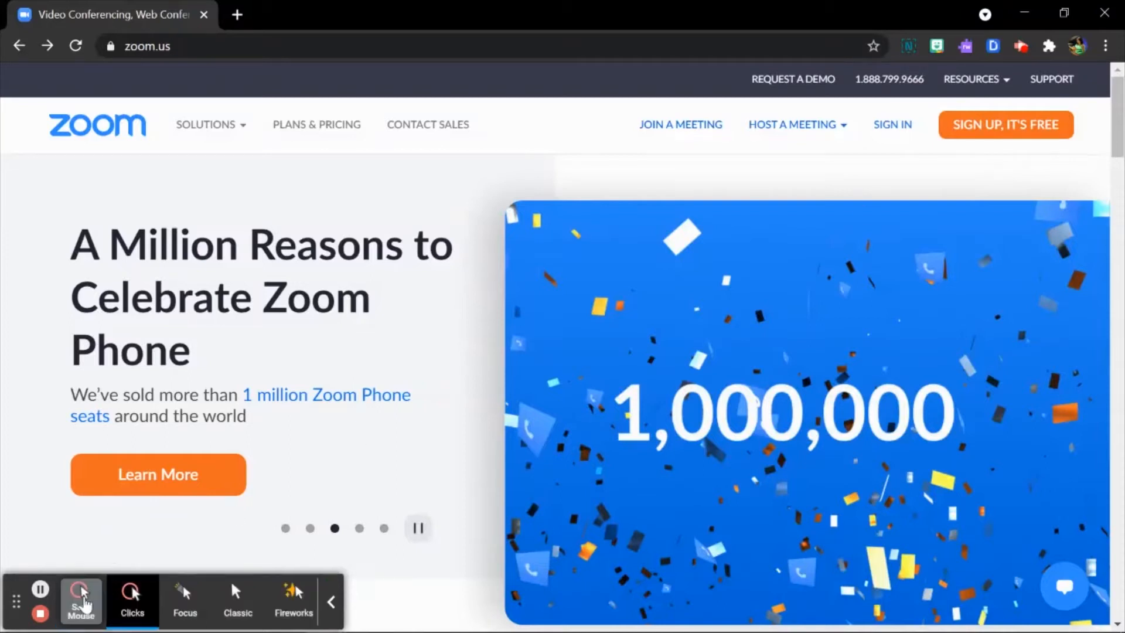
pyautogui.click(179, 611)
pyautogui.click(902, 126)
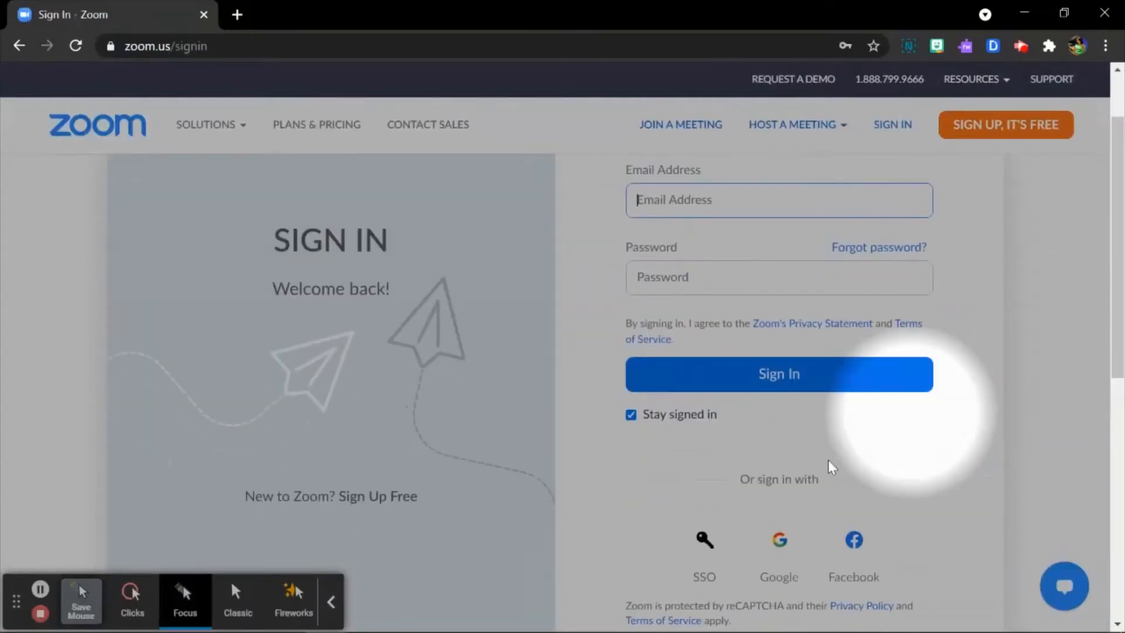
pyautogui.click(779, 540)
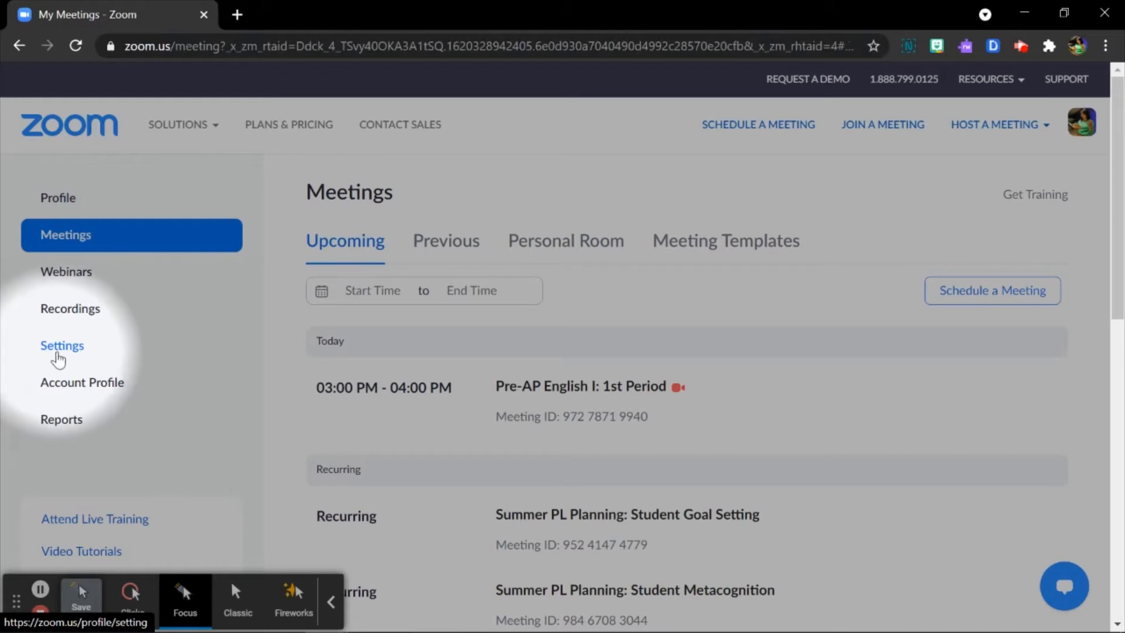
pyautogui.click(66, 358)
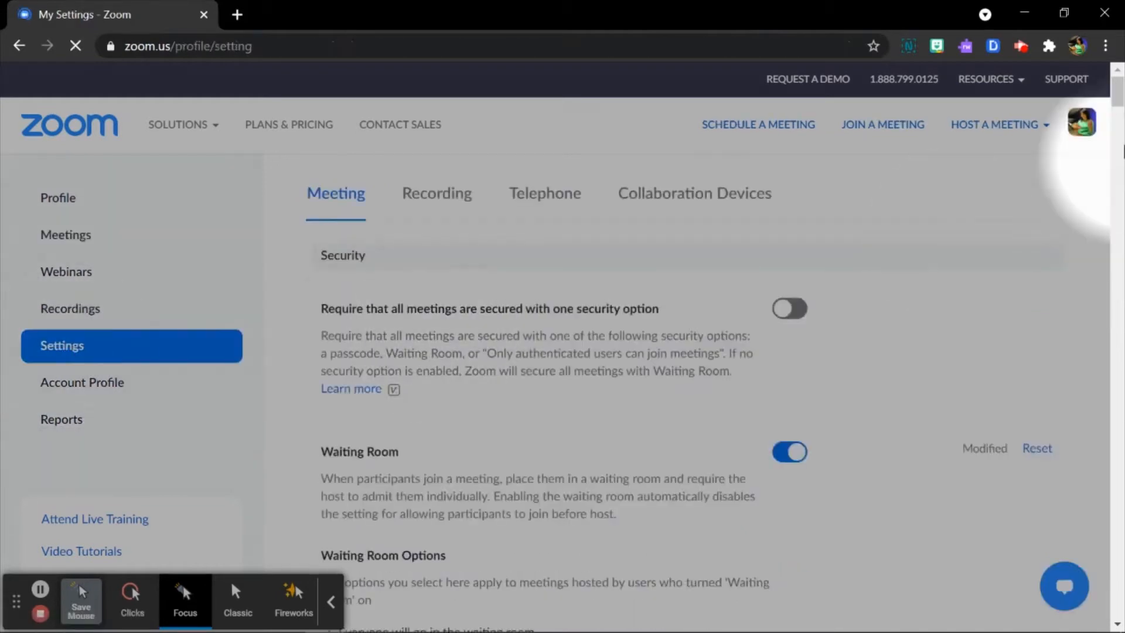
pyautogui.moveTo(1120, 99); pyautogui.dragTo(1123, 286)
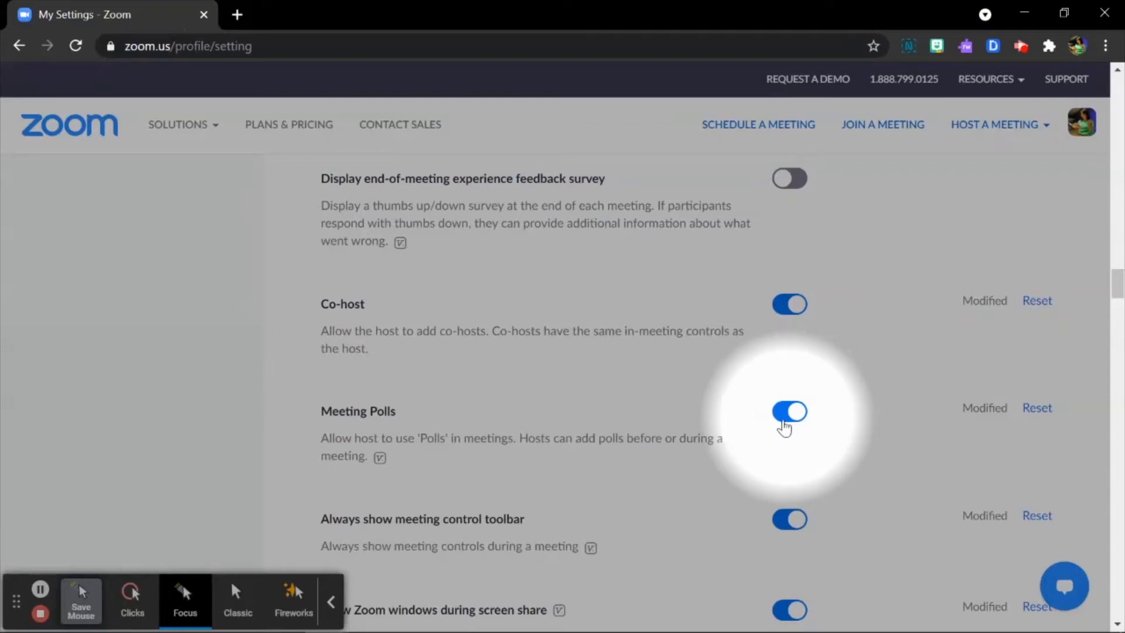
# Switch to the running Zoom meeting, reopen its Polls window and start adding a question.
pyautogui.click(378, 624)
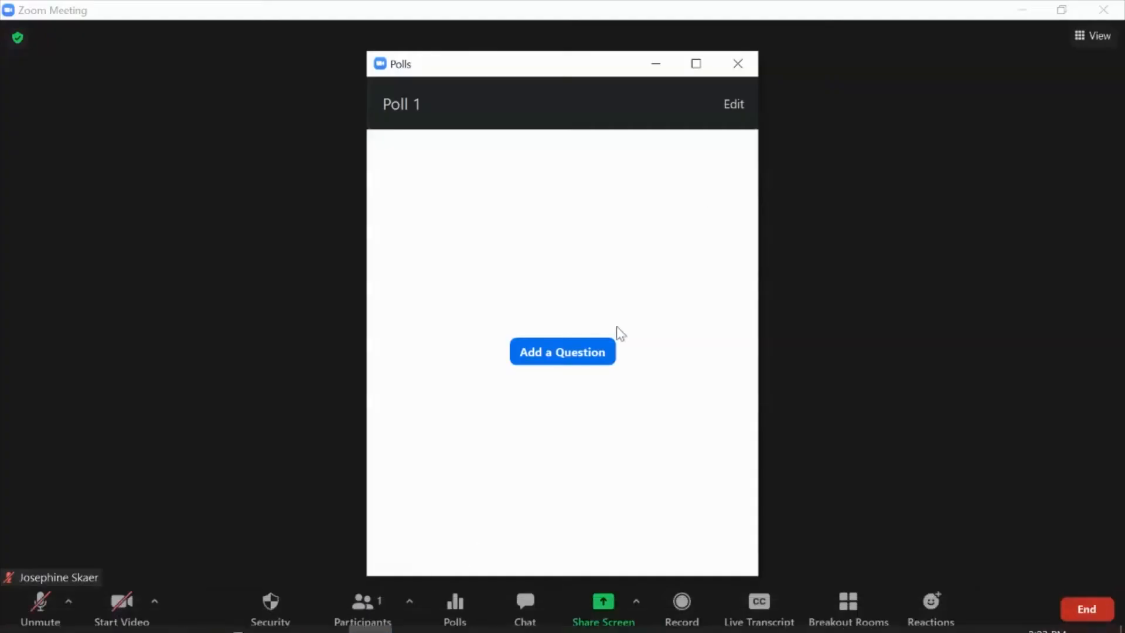
pyautogui.click(743, 65)
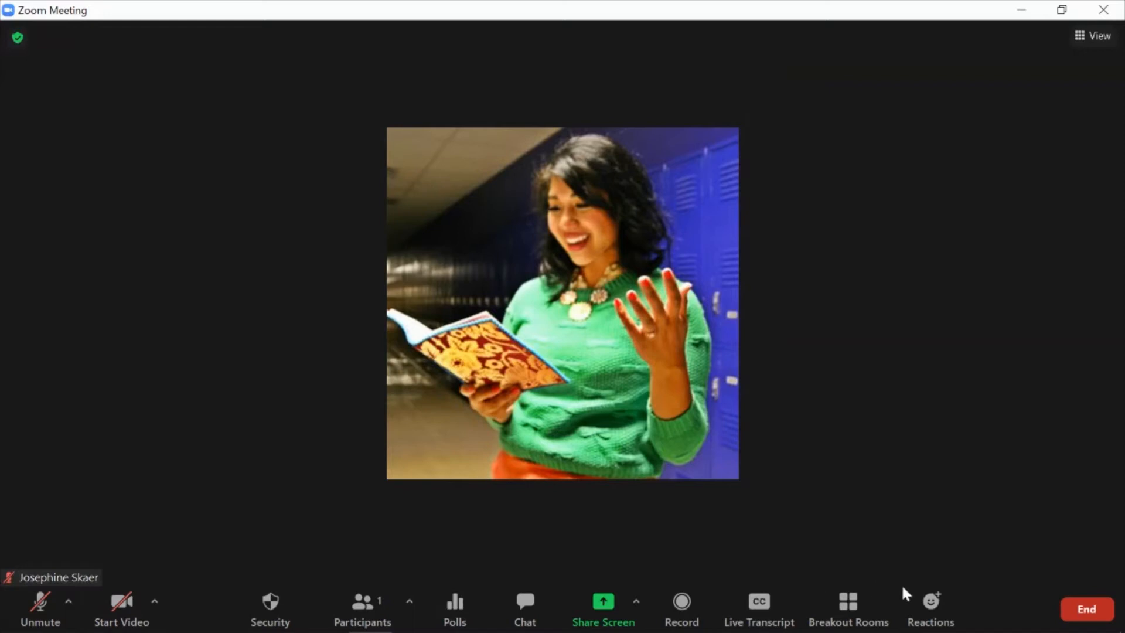
pyautogui.click(466, 608)
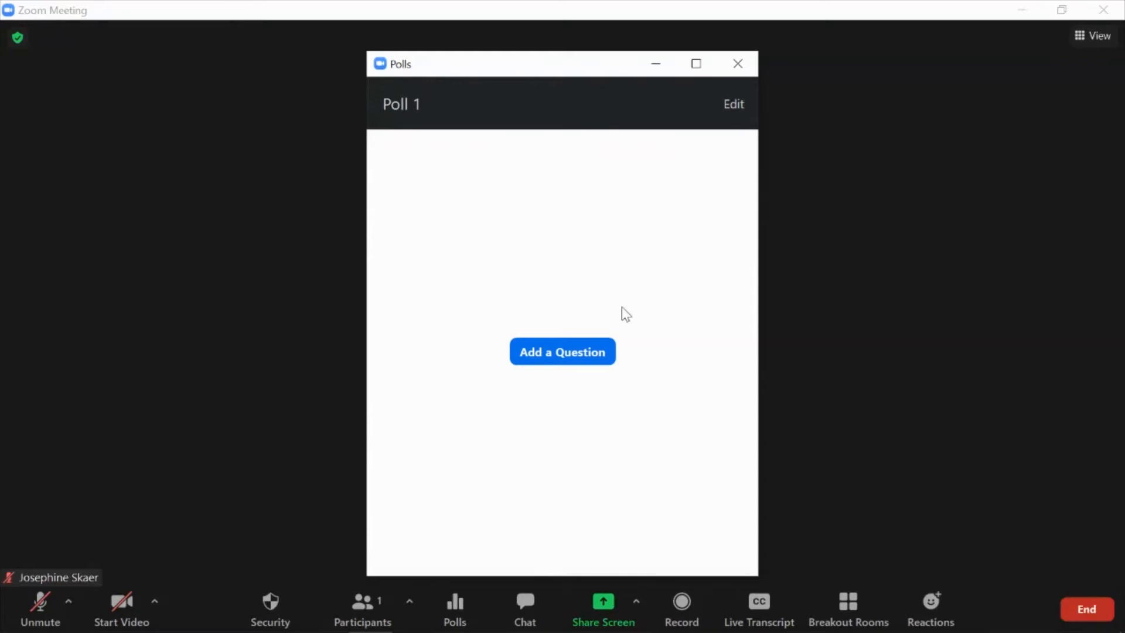
pyautogui.click(589, 356)
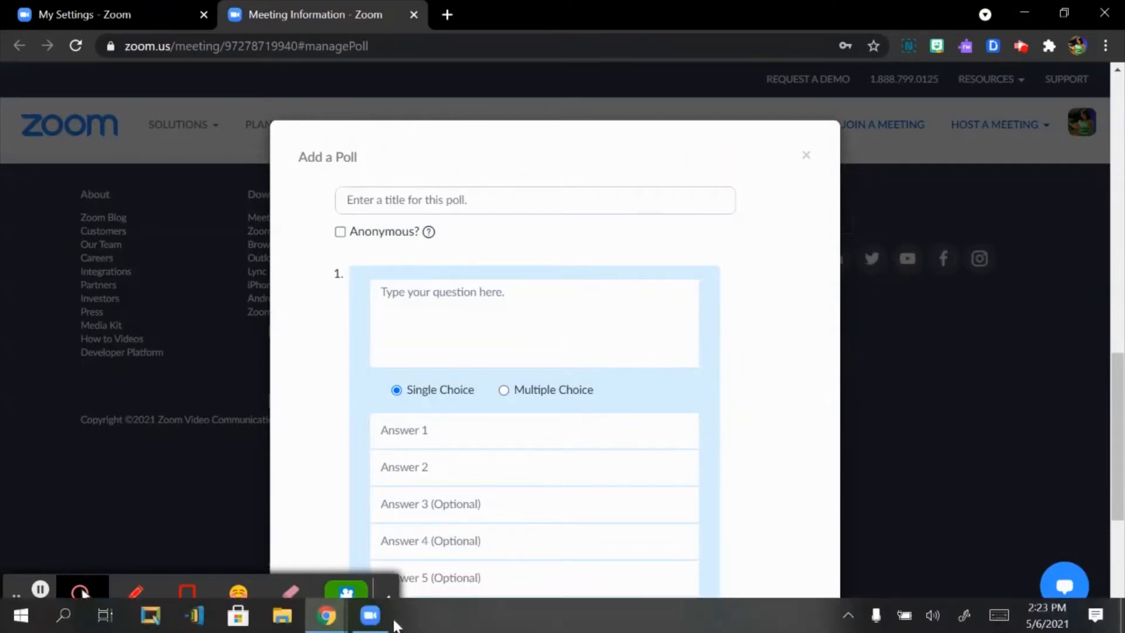
# Return to the meeting's Polls window, choose to edit the poll, and close the duplicate browser tab it opens.
pyautogui.click(371, 621)
pyautogui.click(735, 104)
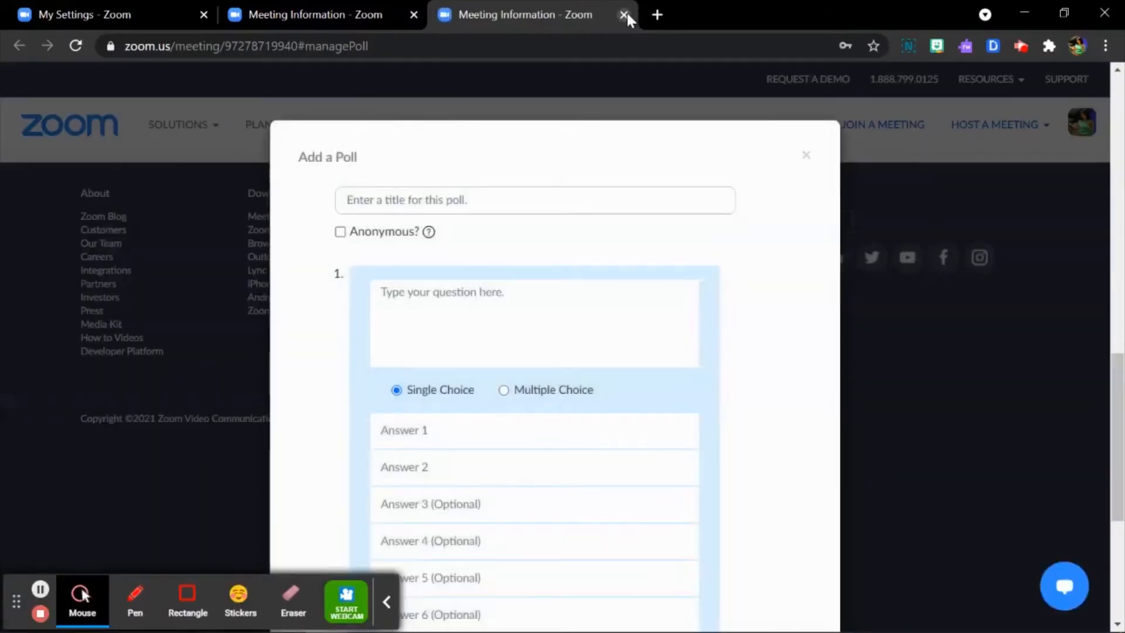
pyautogui.click(625, 14)
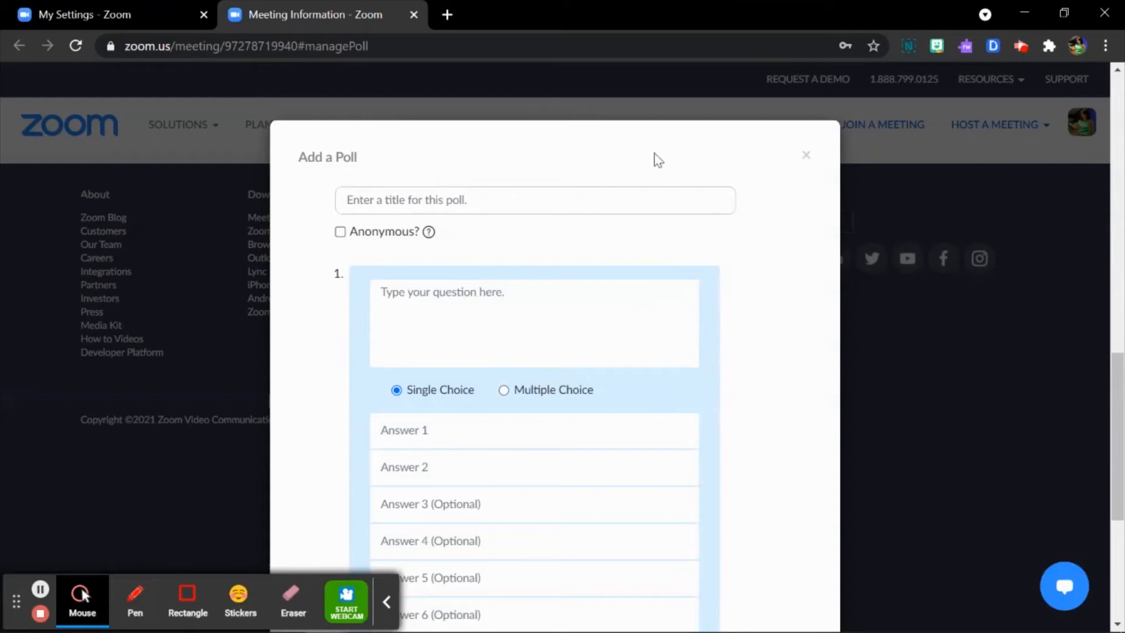
# Title the new poll "Feedback: Warm-Up".
pyautogui.click(347, 198)
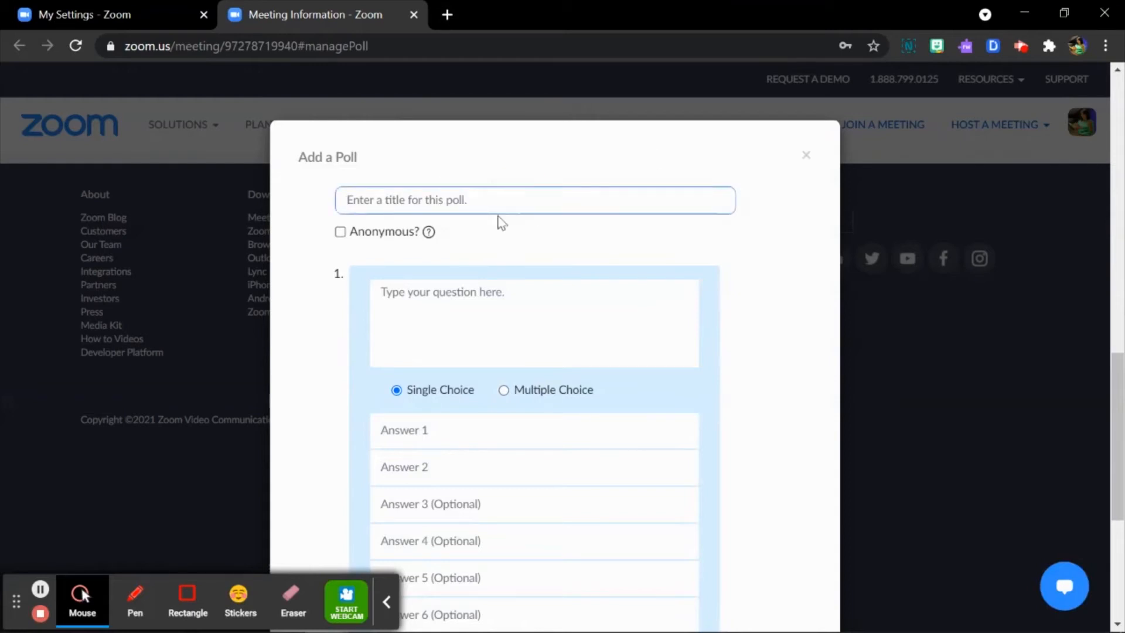
pyautogui.write('Question 1')
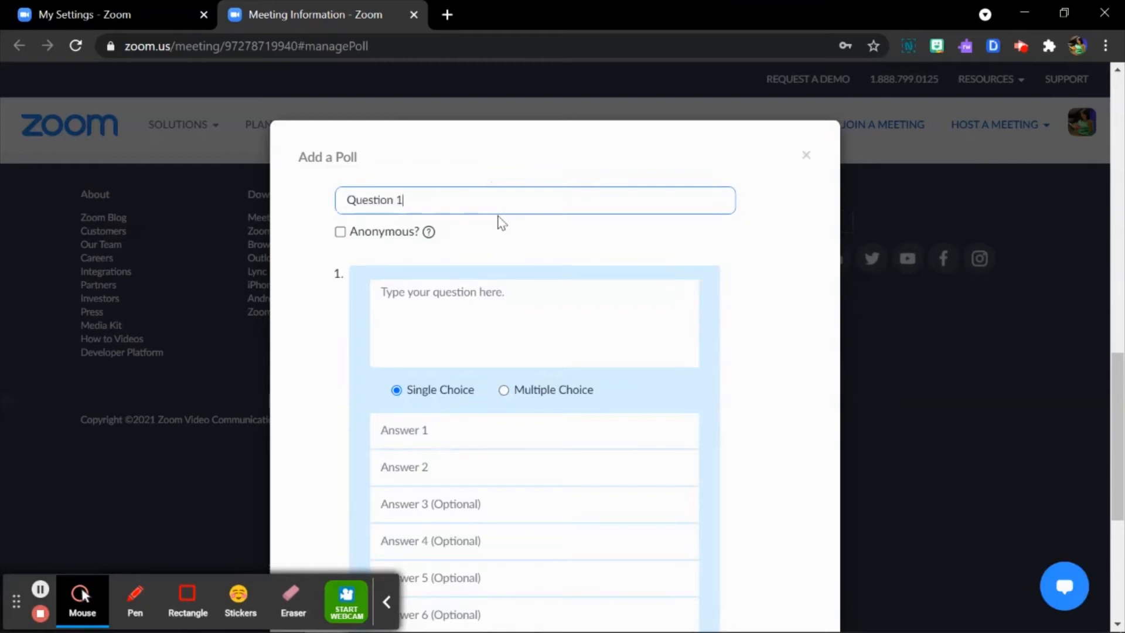
pyautogui.hotkey('ctrl', 'a')
pyautogui.write('Fee')
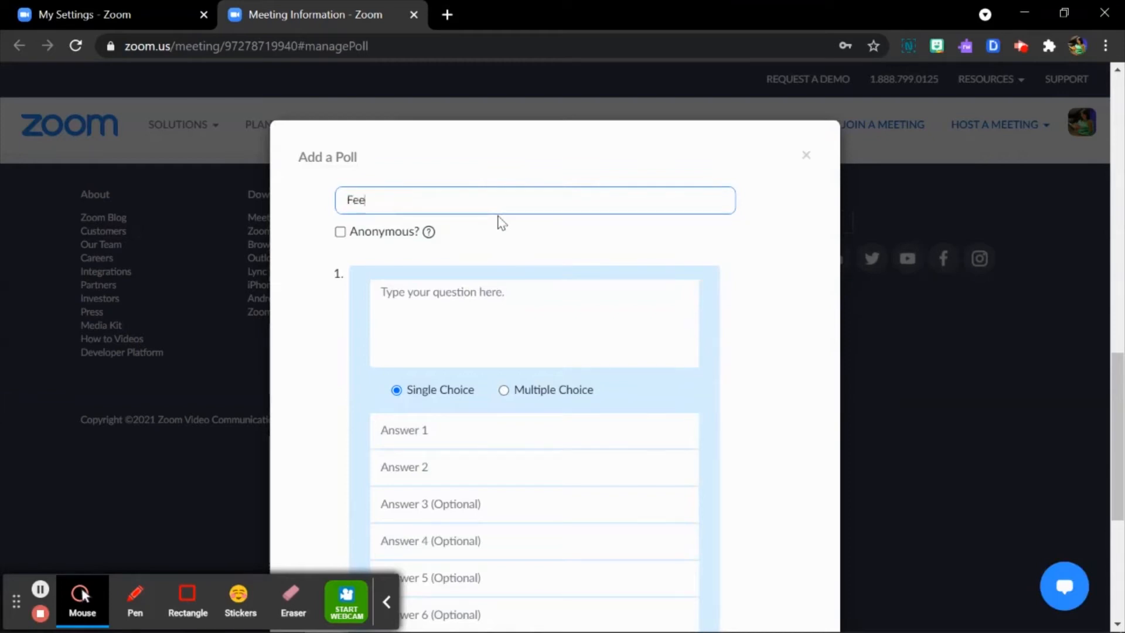
pyautogui.write('dback: Warm-Up')
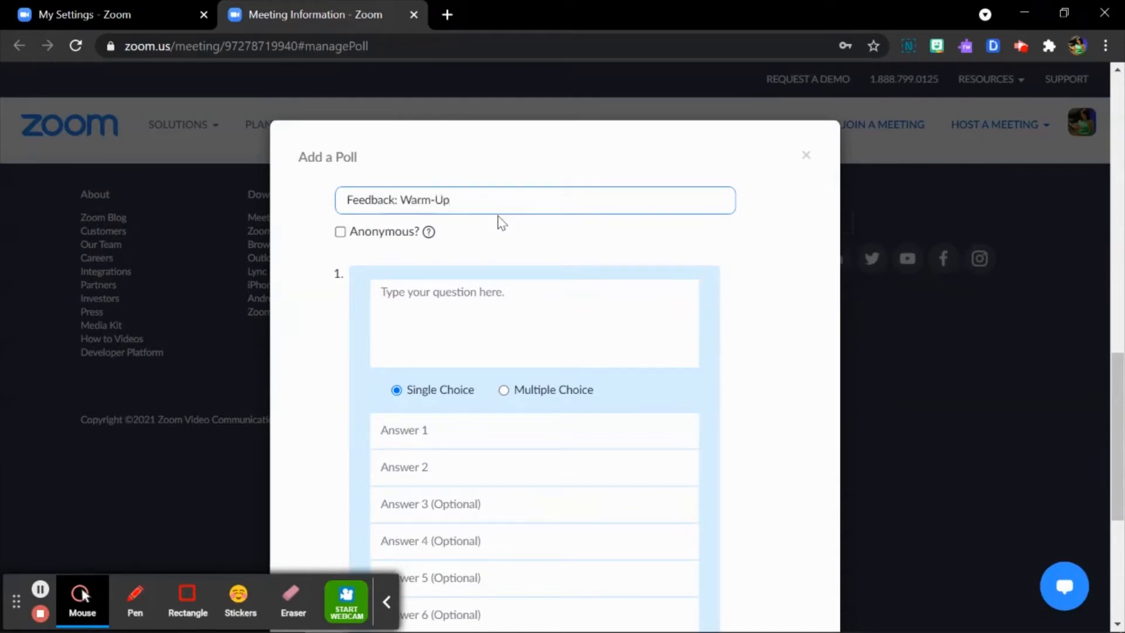
# Enter the question "How comfortable are you giving feedback on a scale of 1-4?" and make the poll anonymous.
pyautogui.click(580, 287)
pyautogui.write('How comfortable are you giving feedback on a scale of 1-4?')
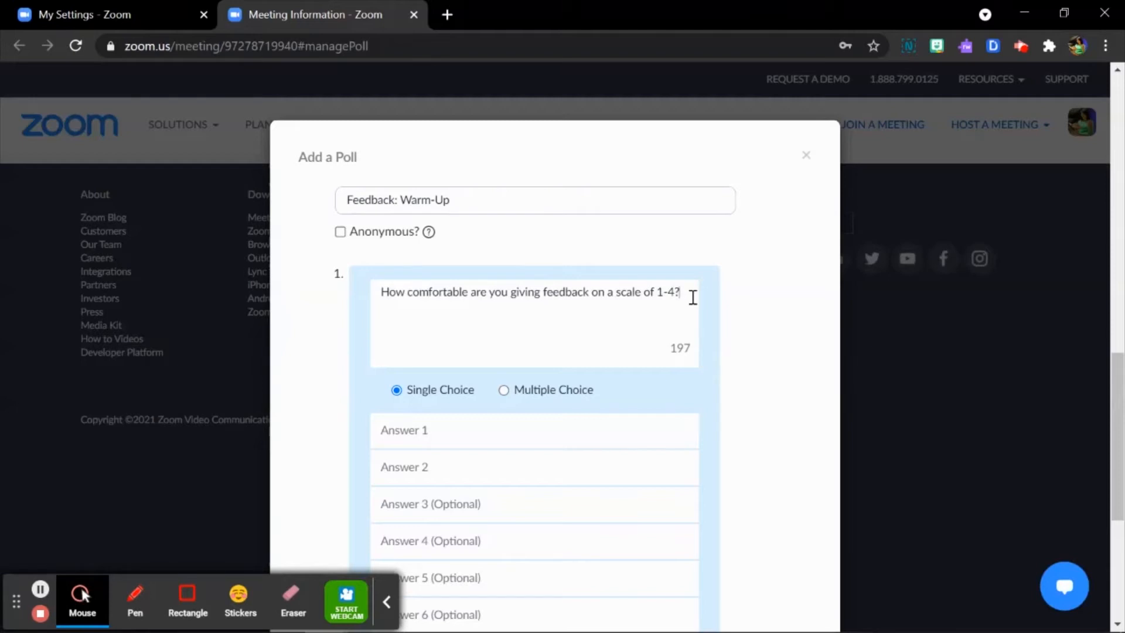
pyautogui.click(340, 233)
# Fill in the first four answer choices as 1, 2, 3 and 4.
pyautogui.click(424, 433)
pyautogui.write('1')
pyautogui.click(425, 467)
pyautogui.write('2')
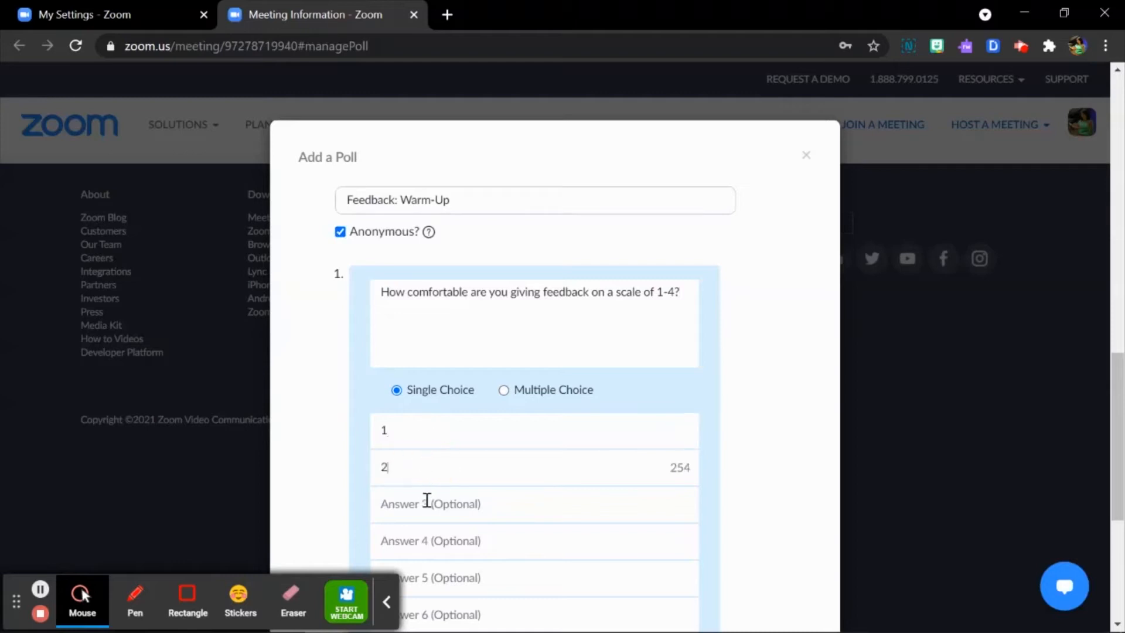
pyautogui.click(427, 503)
pyautogui.write('3')
pyautogui.click(417, 533)
pyautogui.write('4')
# Extend the first answer to "1: super comfortable" and the fourth to "4: least comfortable".
pyautogui.click(421, 430)
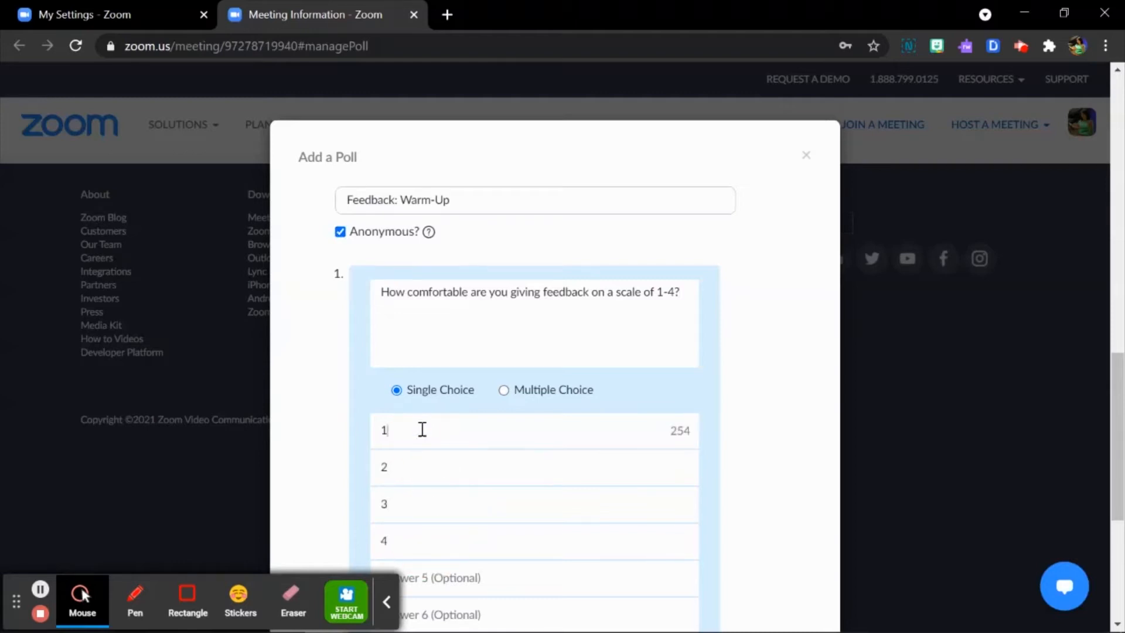
pyautogui.write(': super comfortable')
pyautogui.click(422, 472)
pyautogui.click(411, 540)
pyautogui.write('4: least com')
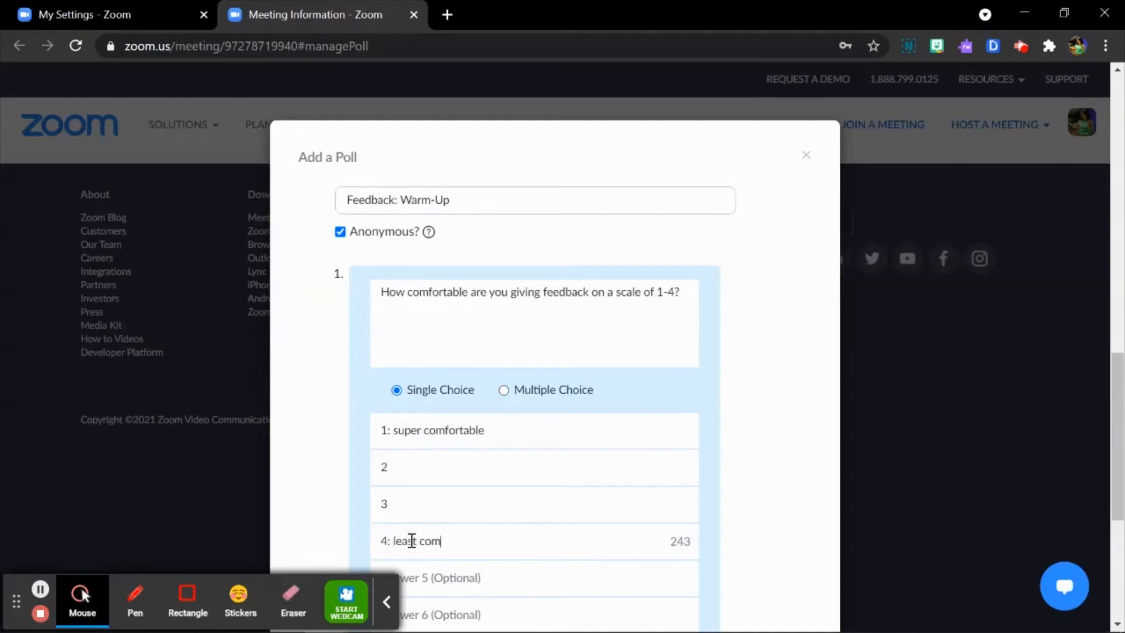
pyautogui.write('fortable')
# Review the completed poll form and save the poll.
pyautogui.scroll(-2, 610, 470)
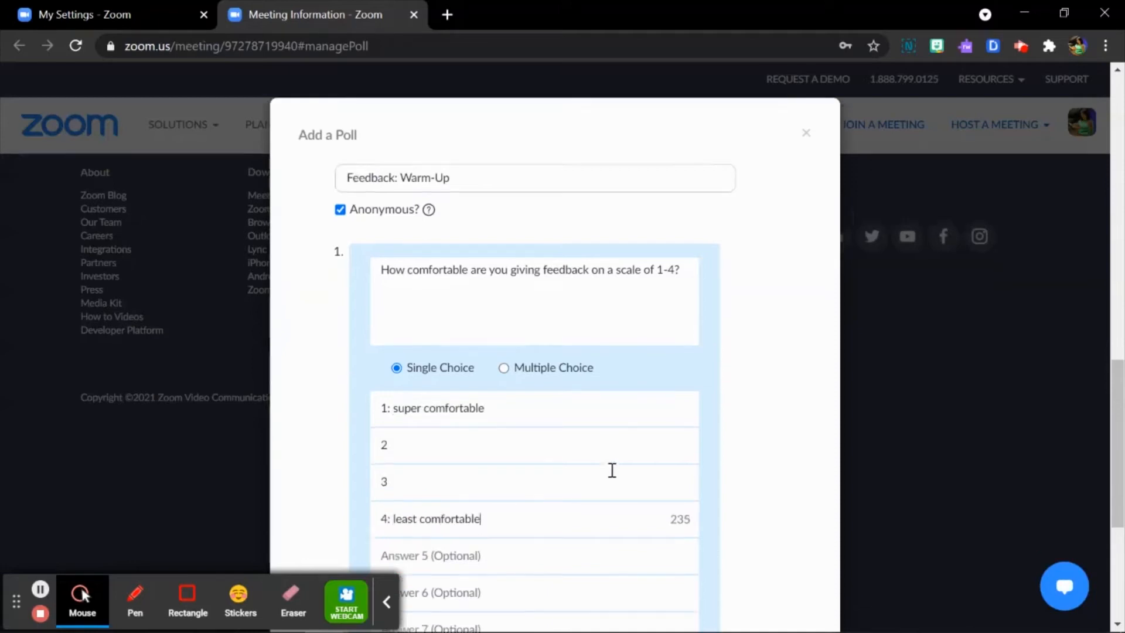
pyautogui.scroll(-5, 692, 481)
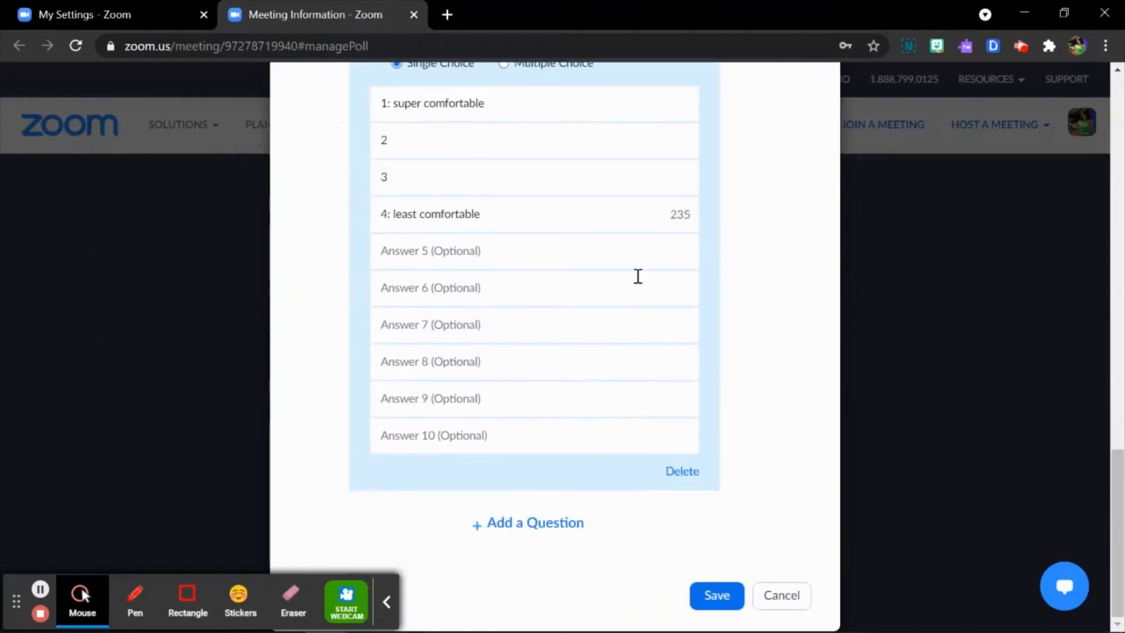
pyautogui.scroll(5, 508, 397)
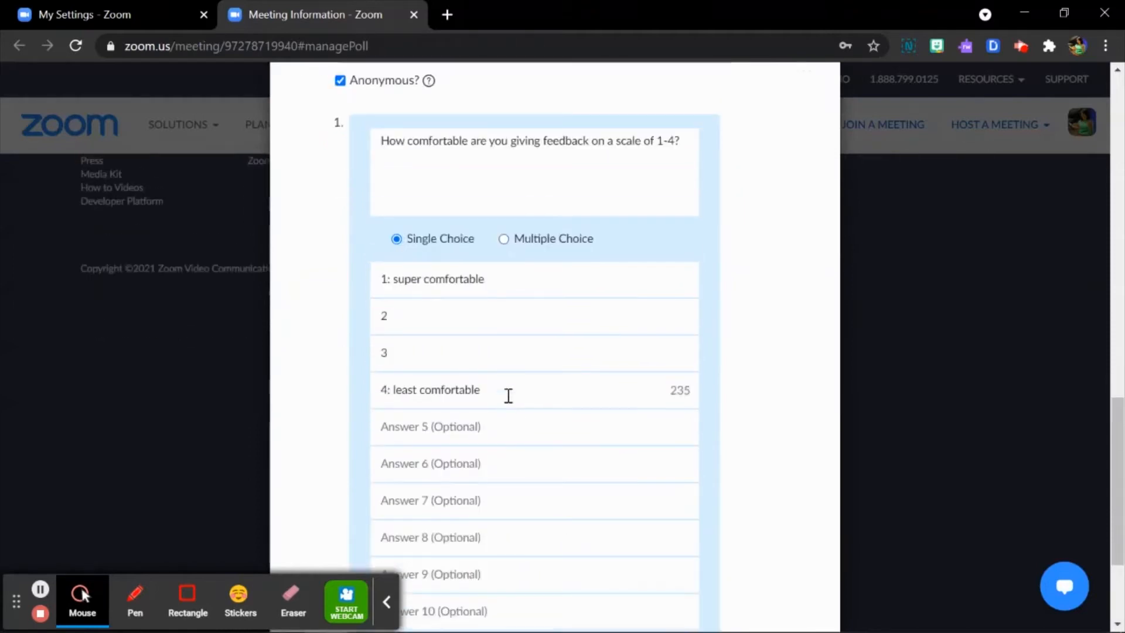
pyautogui.scroll(2, 508, 396)
pyautogui.scroll(-5, 725, 402)
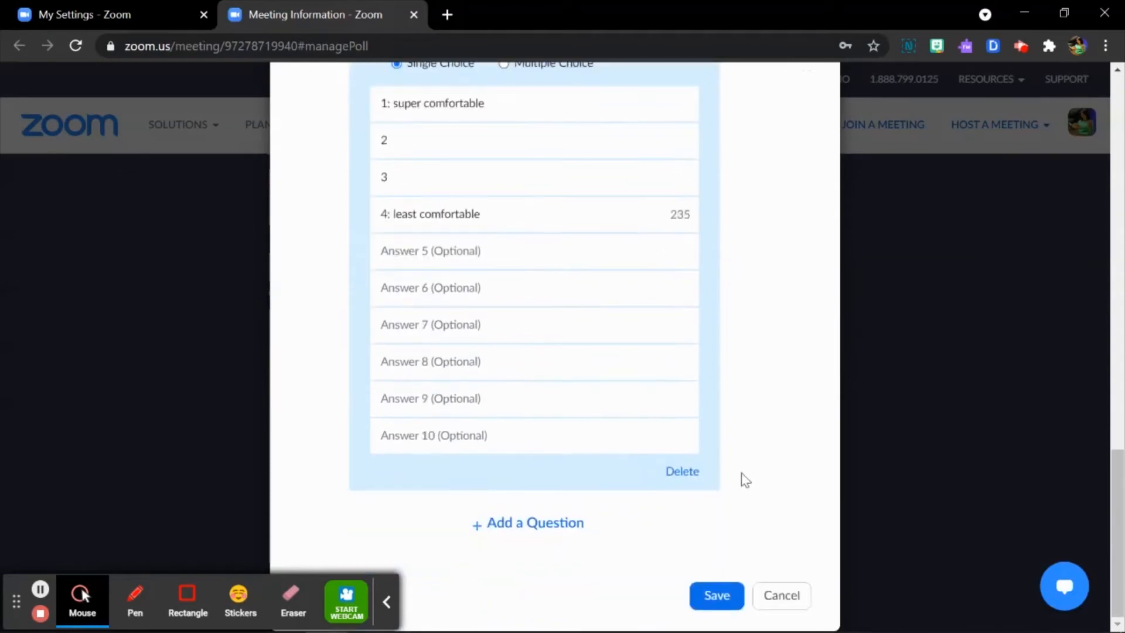
pyautogui.click(82, 595)
pyautogui.click(185, 597)
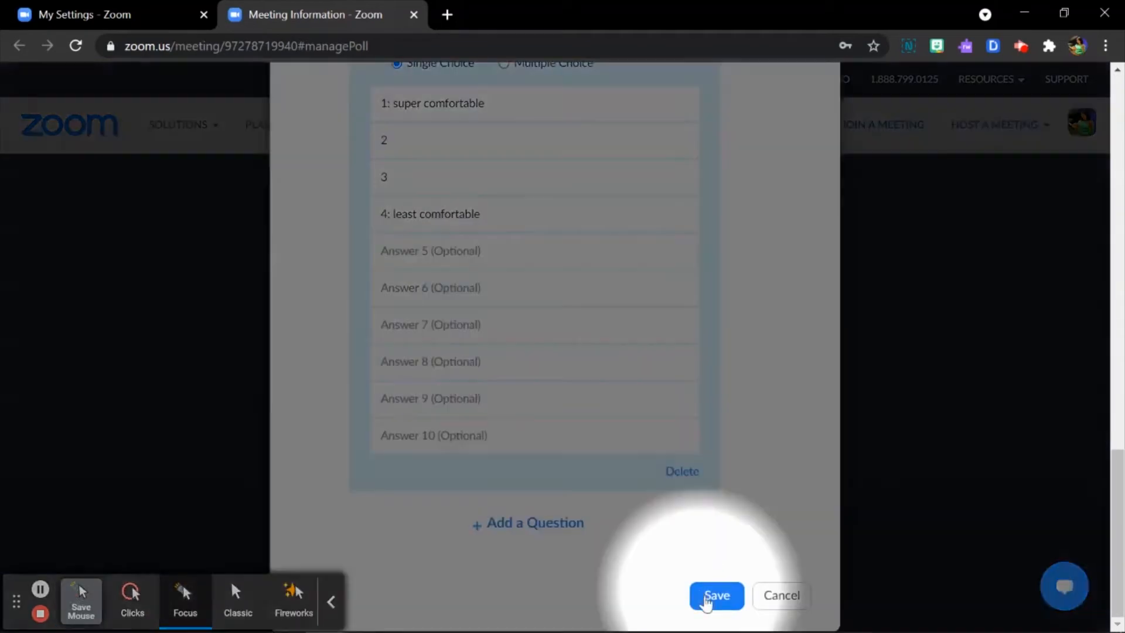
pyautogui.click(716, 595)
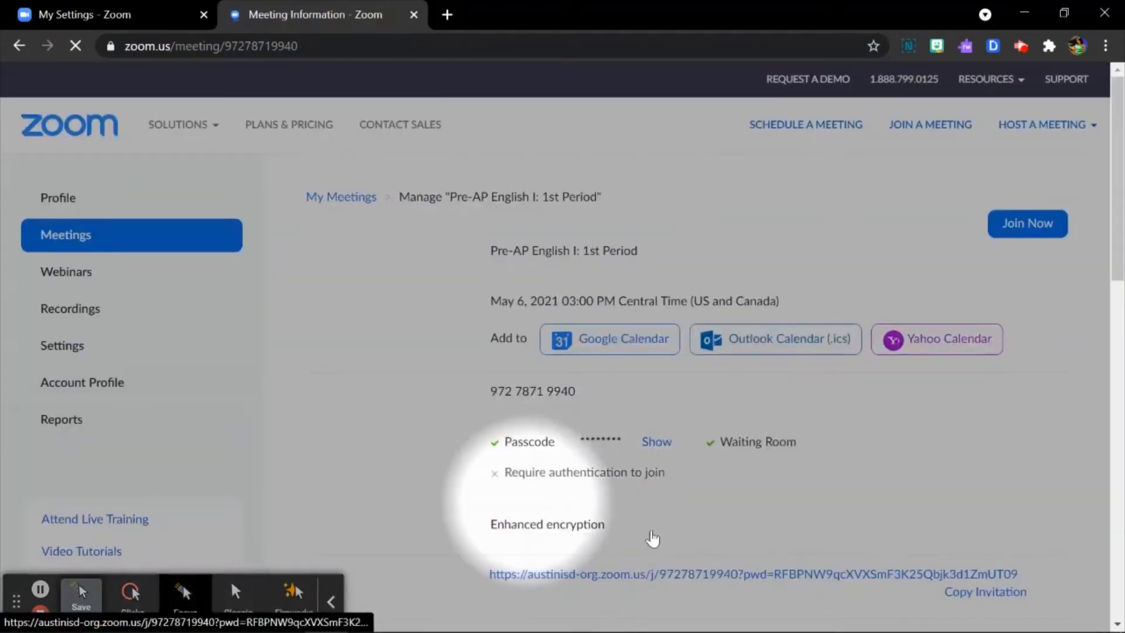
# Switch to the Zoom meeting, run and end the "Feedback: Warm-Up" poll, and share its results with attendees.
pyautogui.click(368, 620)
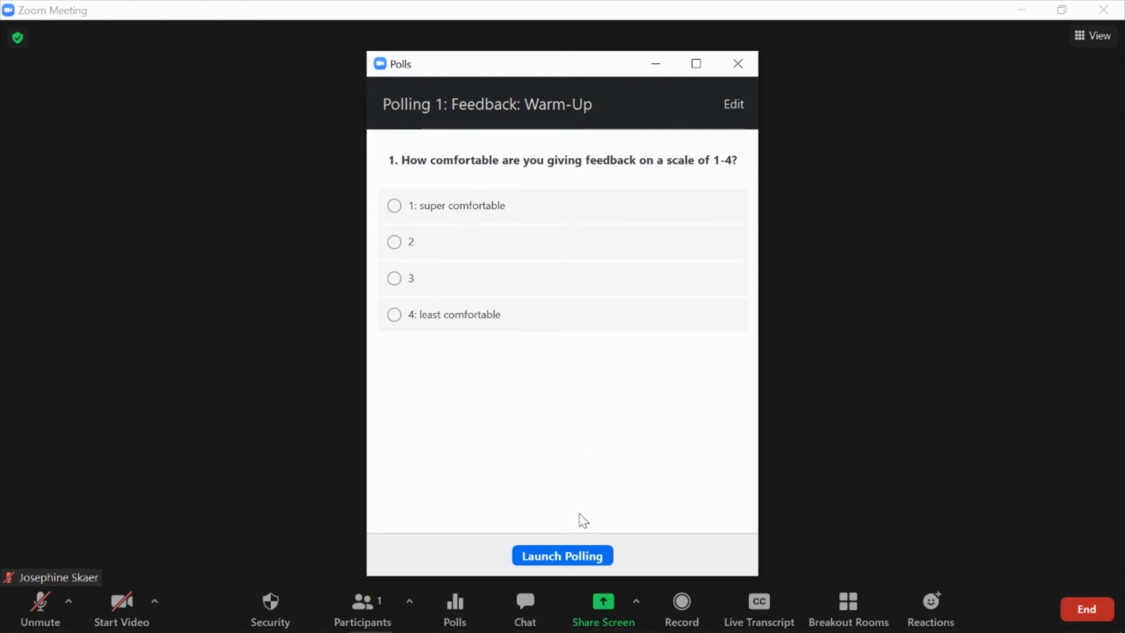
pyautogui.click(566, 555)
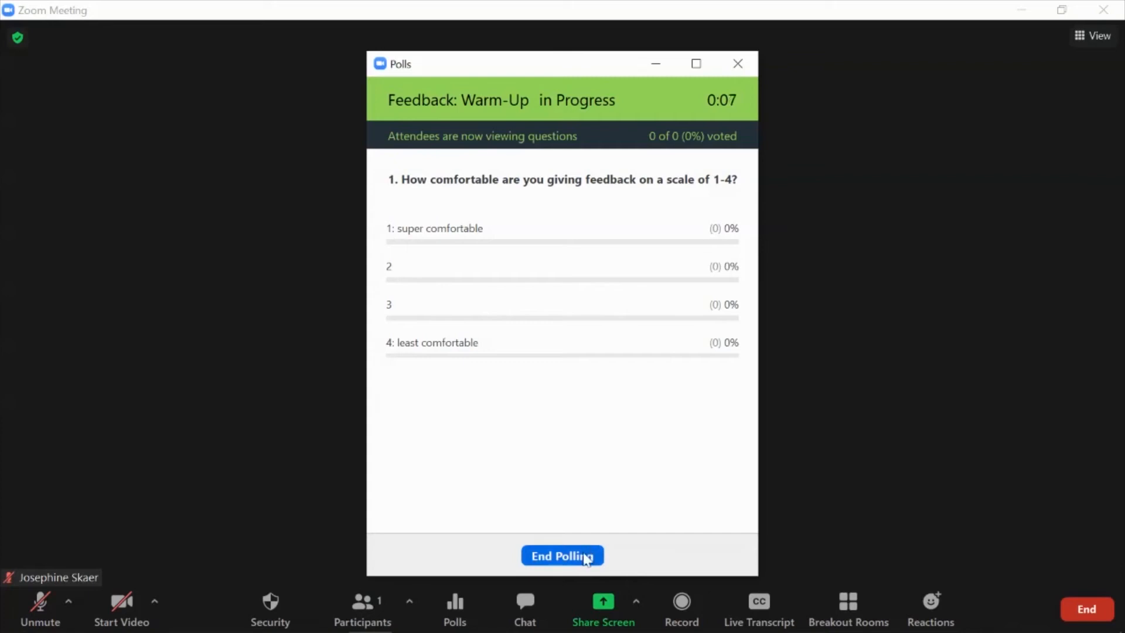
pyautogui.click(592, 555)
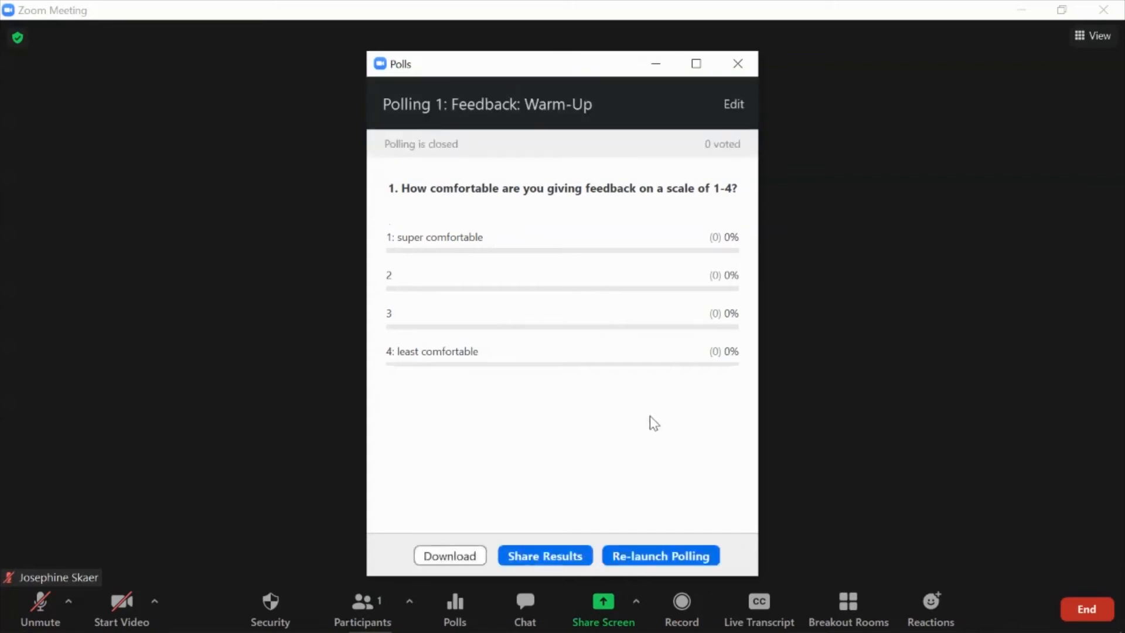
pyautogui.click(543, 557)
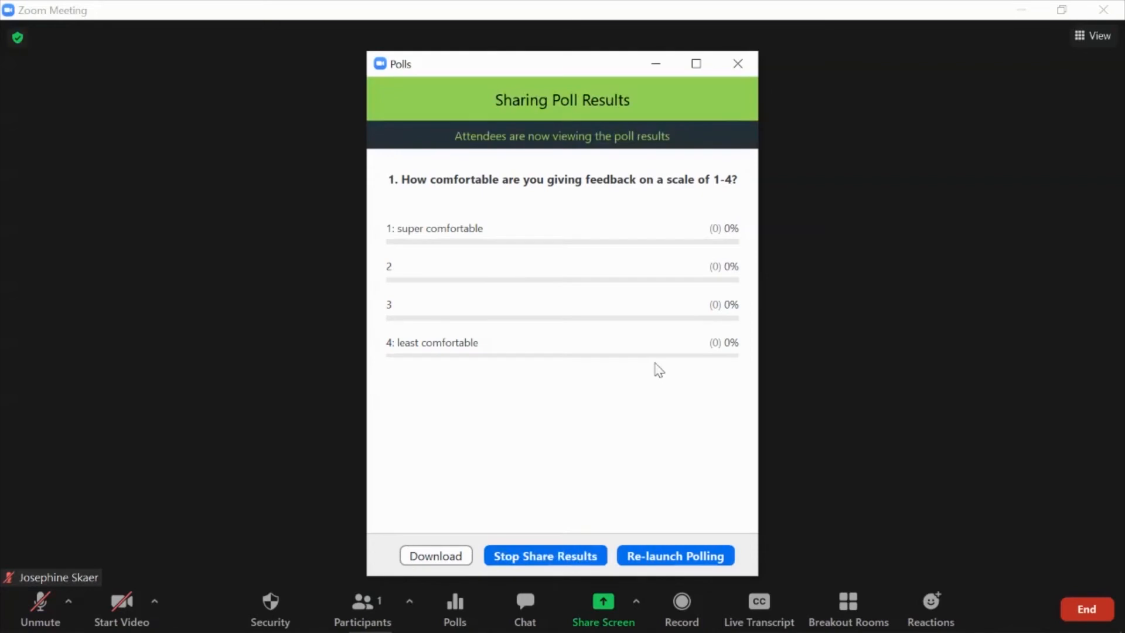
# Re-launch the poll, agreeing to clear the existing results, and end the polling again.
pyautogui.click(678, 558)
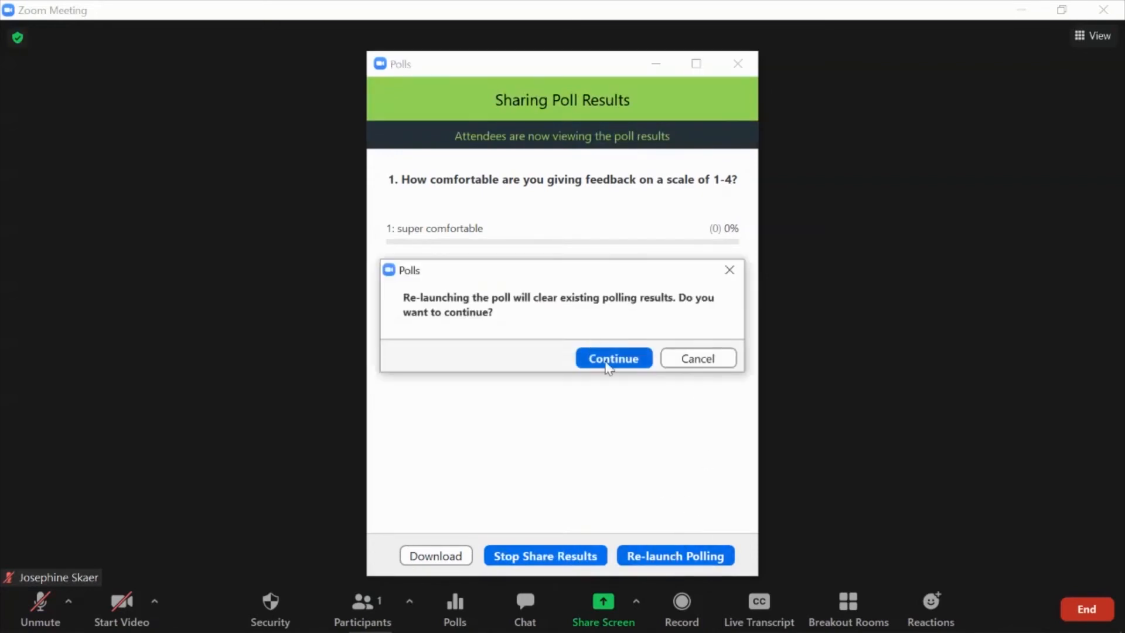
pyautogui.click(608, 359)
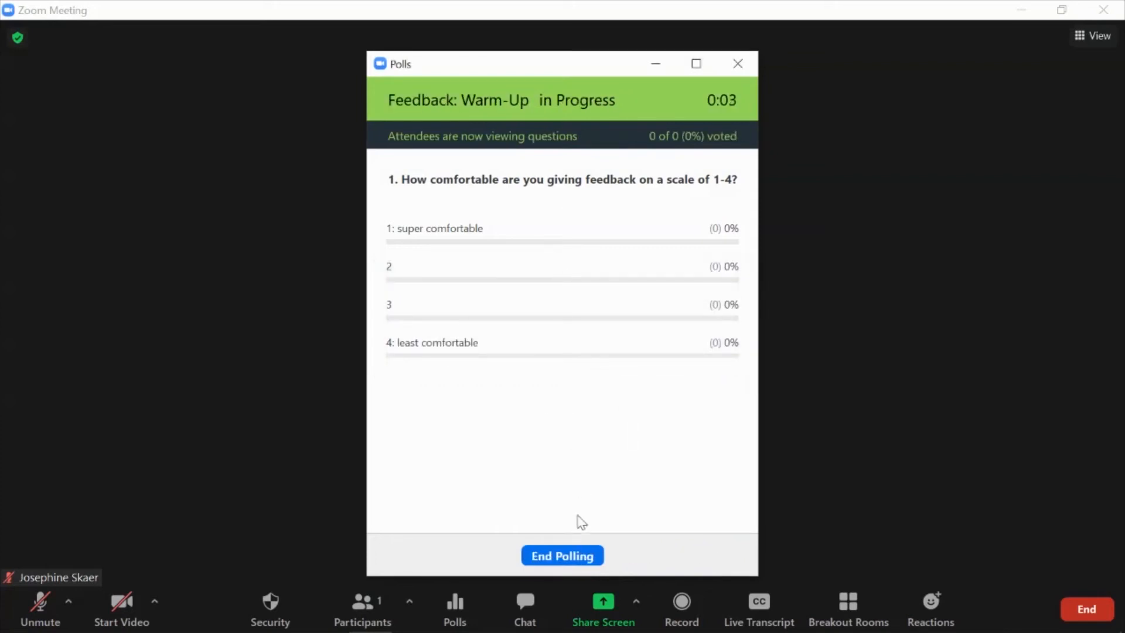
pyautogui.click(567, 556)
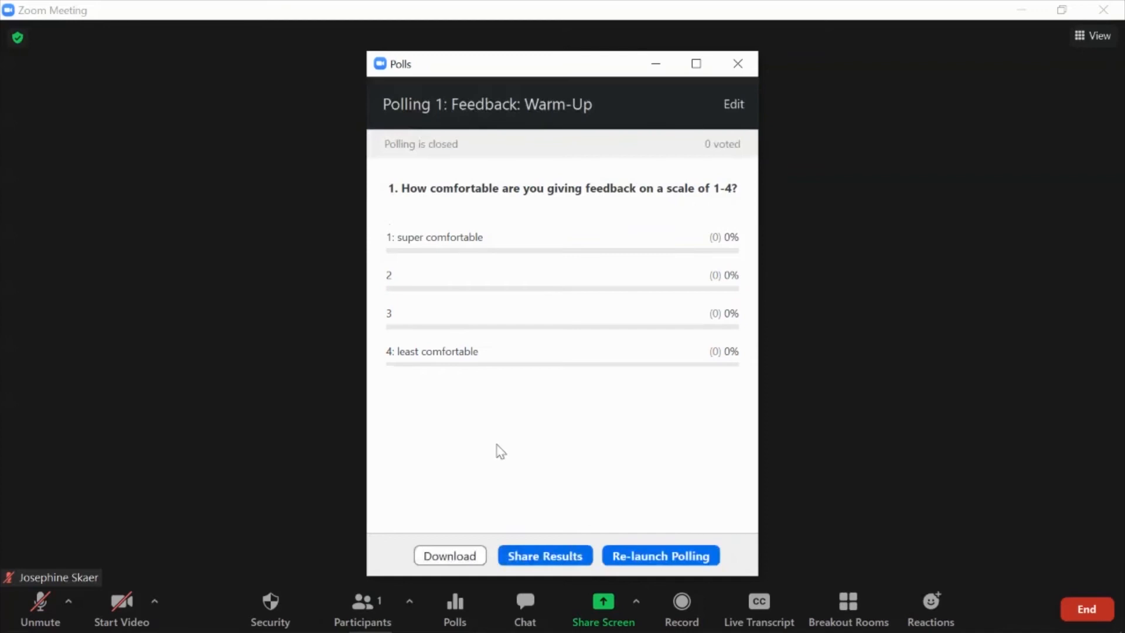
# Request the poll report download, cancel saving the file, and return to the Zoom meeting.
pyautogui.click(449, 556)
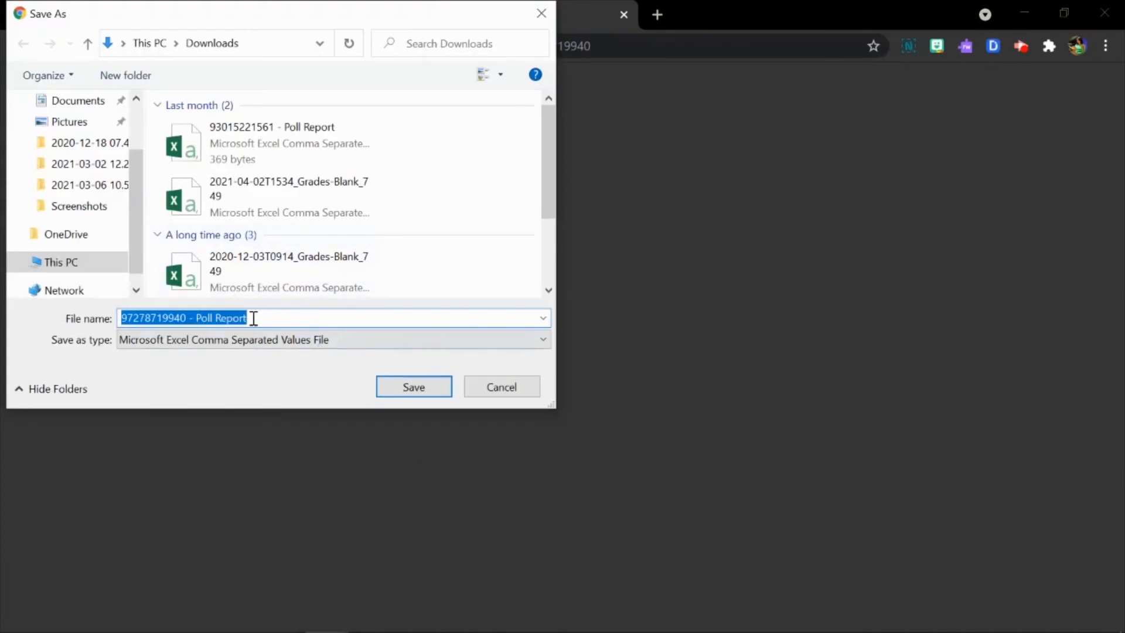
pyautogui.click(521, 394)
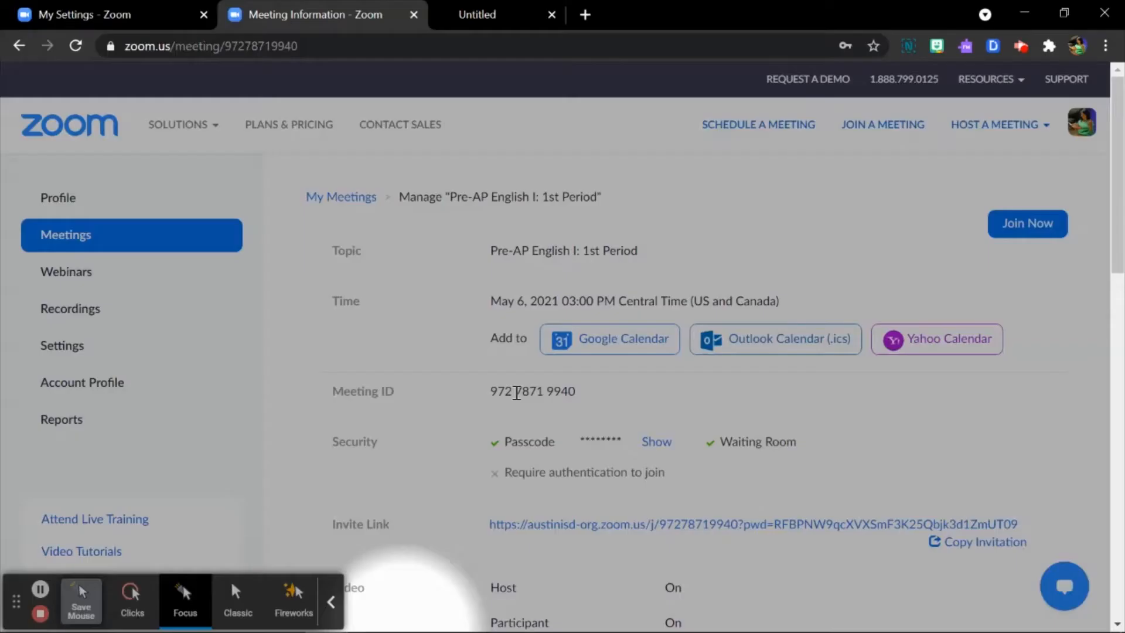
pyautogui.click(373, 622)
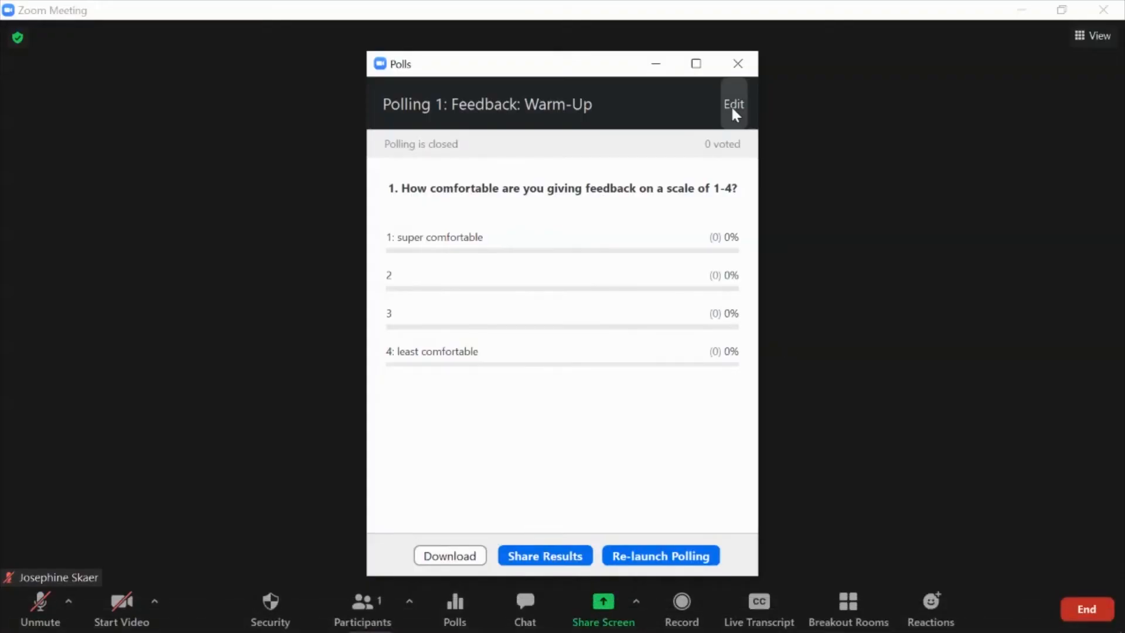
# Close the poll window, switch to the Chrome browser and open the list of upcoming meetings.
pyautogui.click(739, 65)
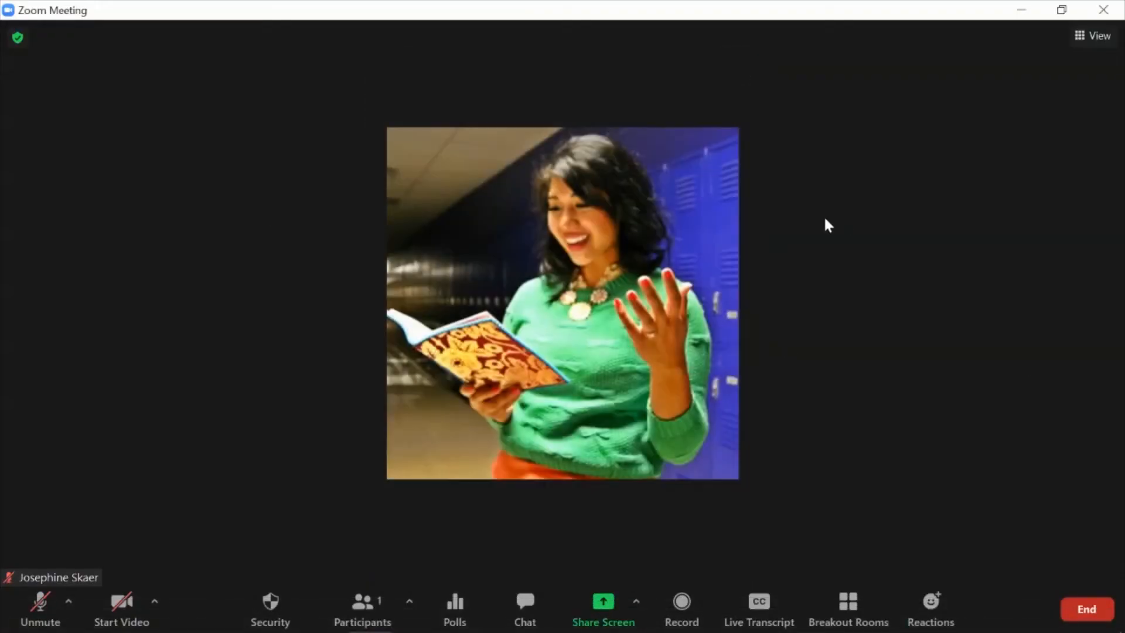
pyautogui.moveTo(326, 615)
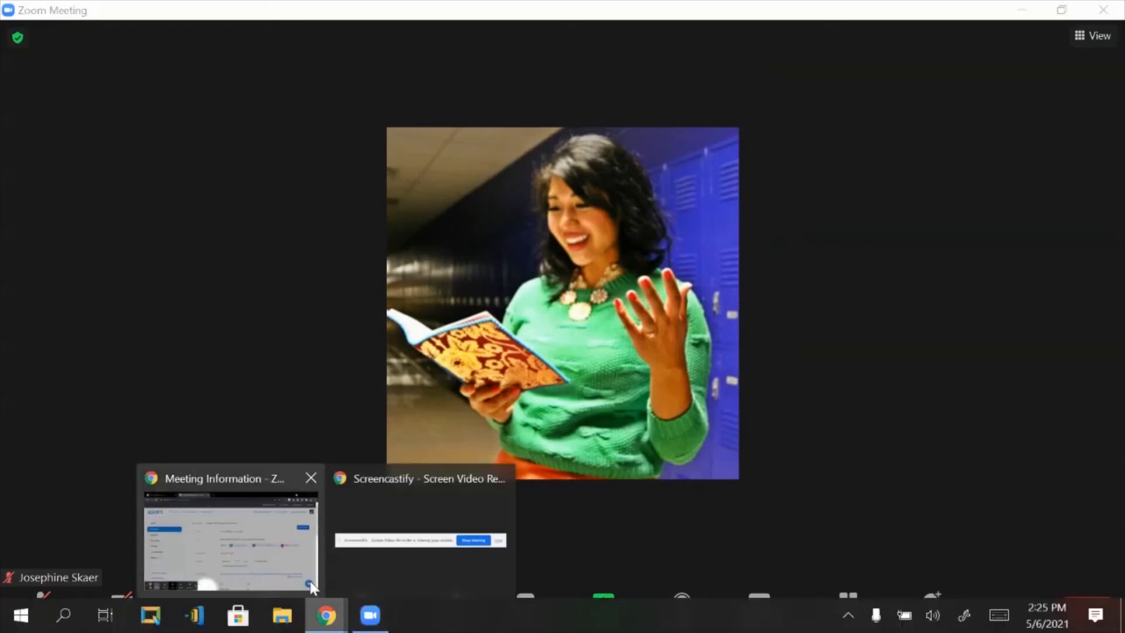
pyautogui.click(317, 545)
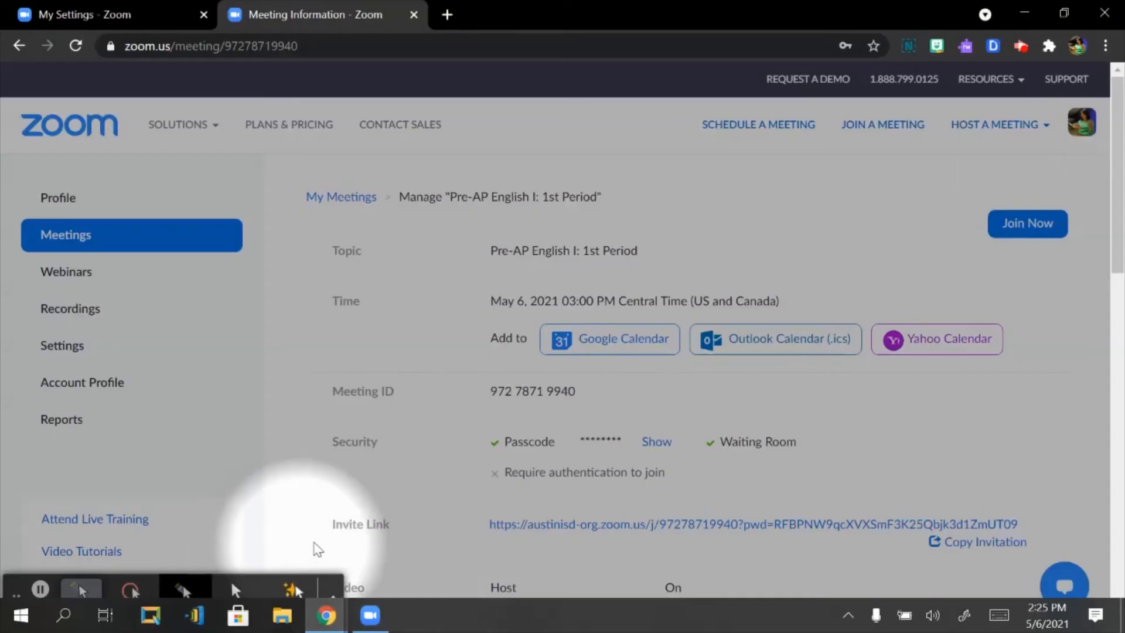
pyautogui.click(66, 236)
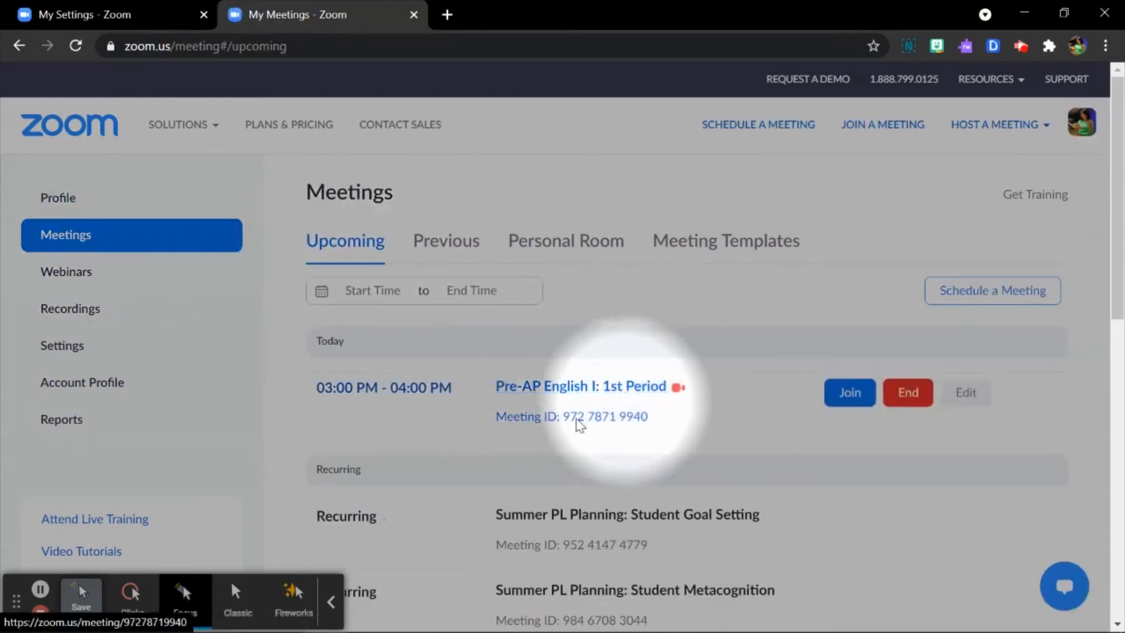
# Switch to the Zoom meeting, end it for all participants, and refresh the upcoming meetings list in Chrome.
pyautogui.click(369, 621)
pyautogui.click(1094, 11)
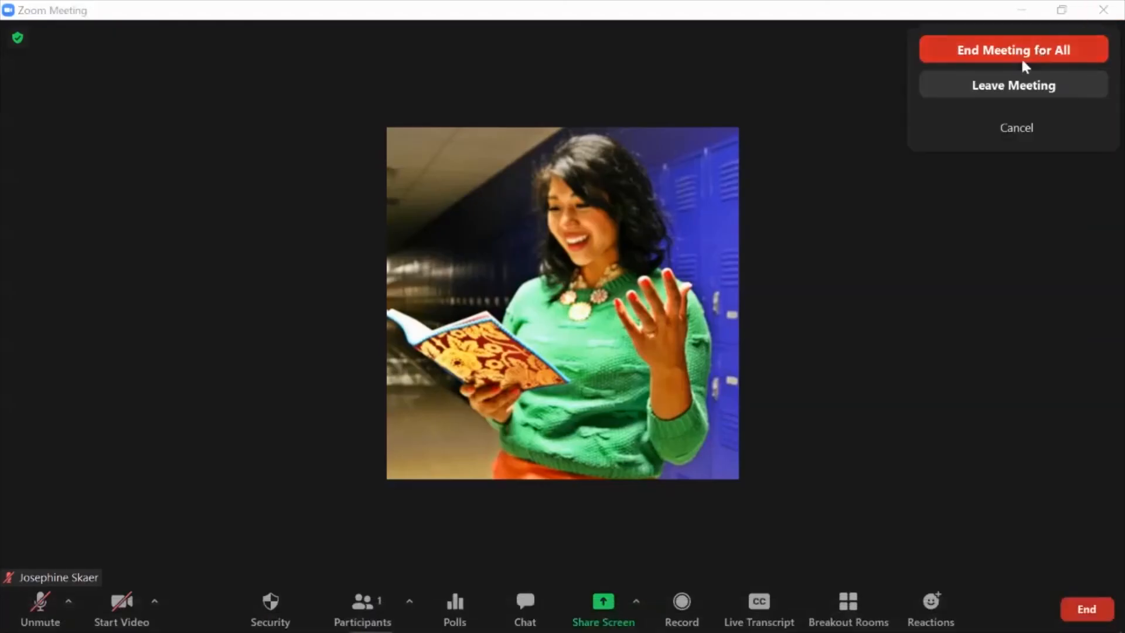
pyautogui.click(1020, 54)
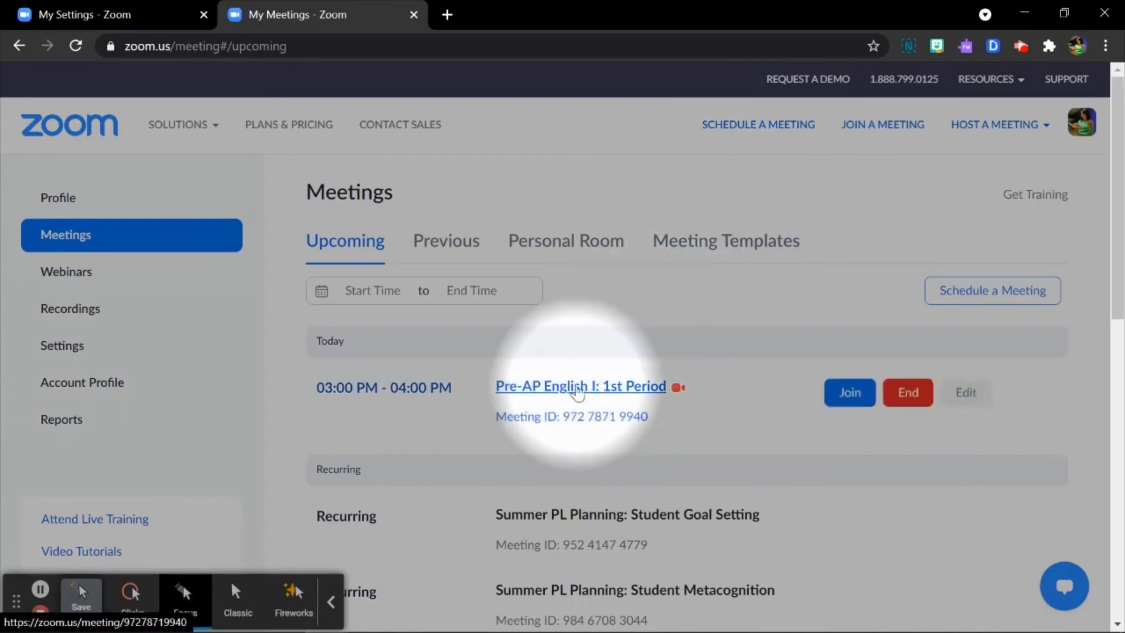
pyautogui.click(75, 46)
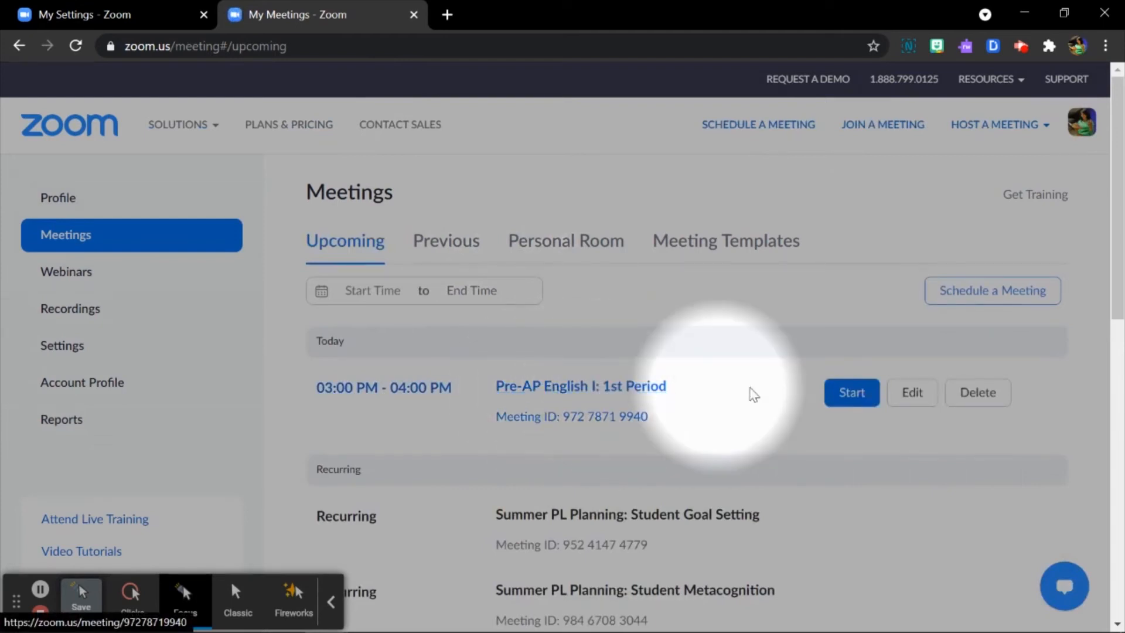
# Open the "Pre-AP English I: 1st Period" meeting for editing and look through its settings.
pyautogui.click(910, 403)
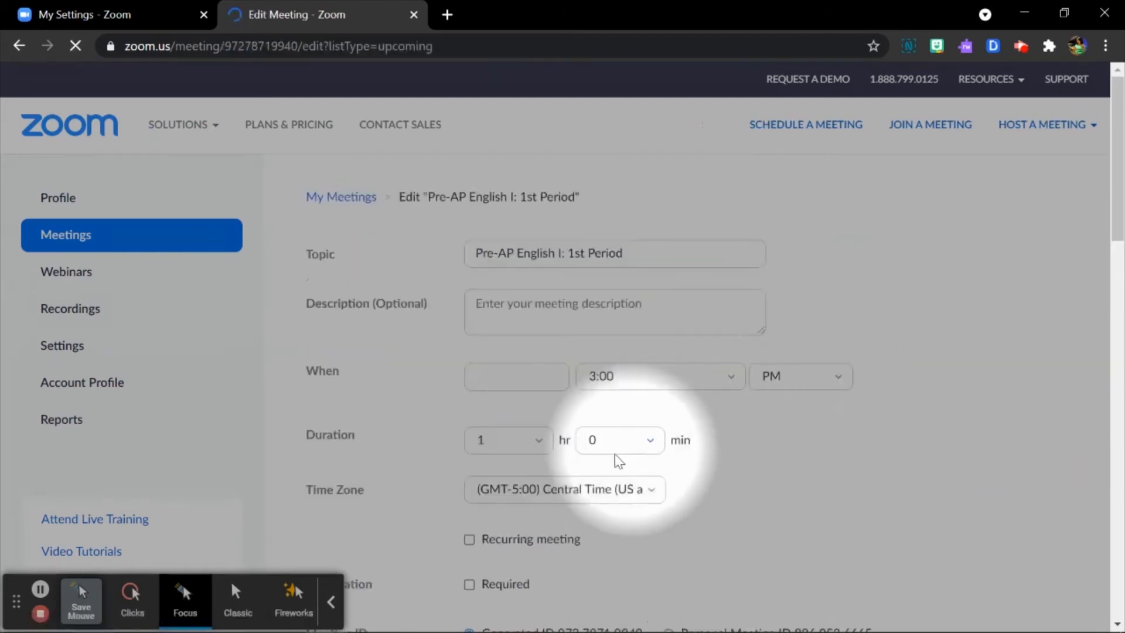
pyautogui.scroll(-2, 611, 462)
pyautogui.scroll(-9, 463, 252)
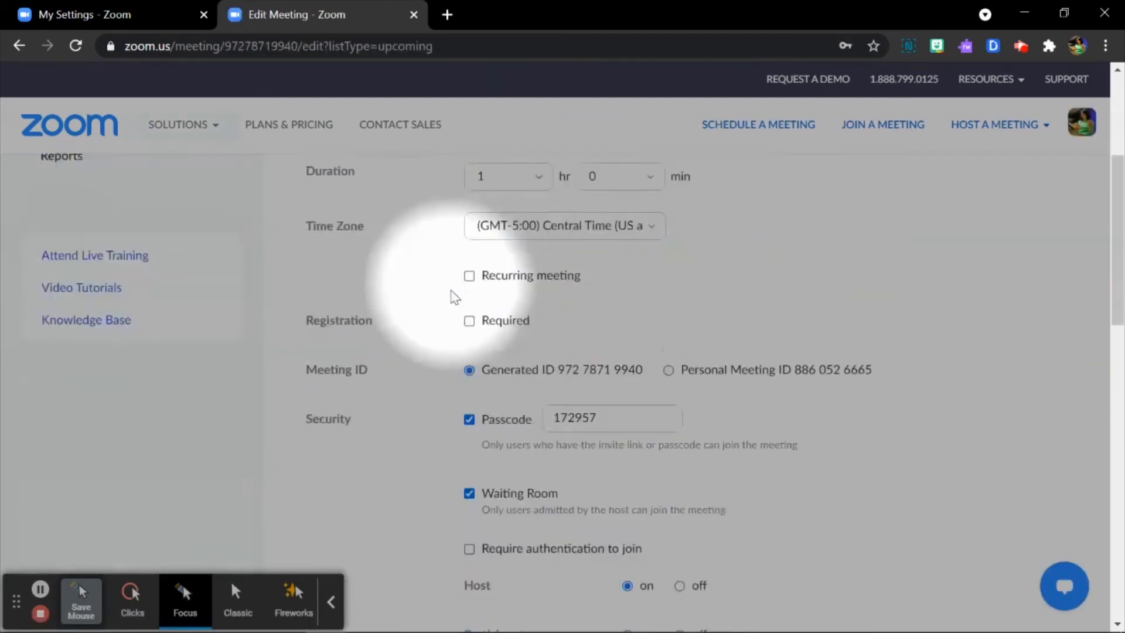
pyautogui.scroll(-7, 458, 298)
pyautogui.scroll(16, 460, 299)
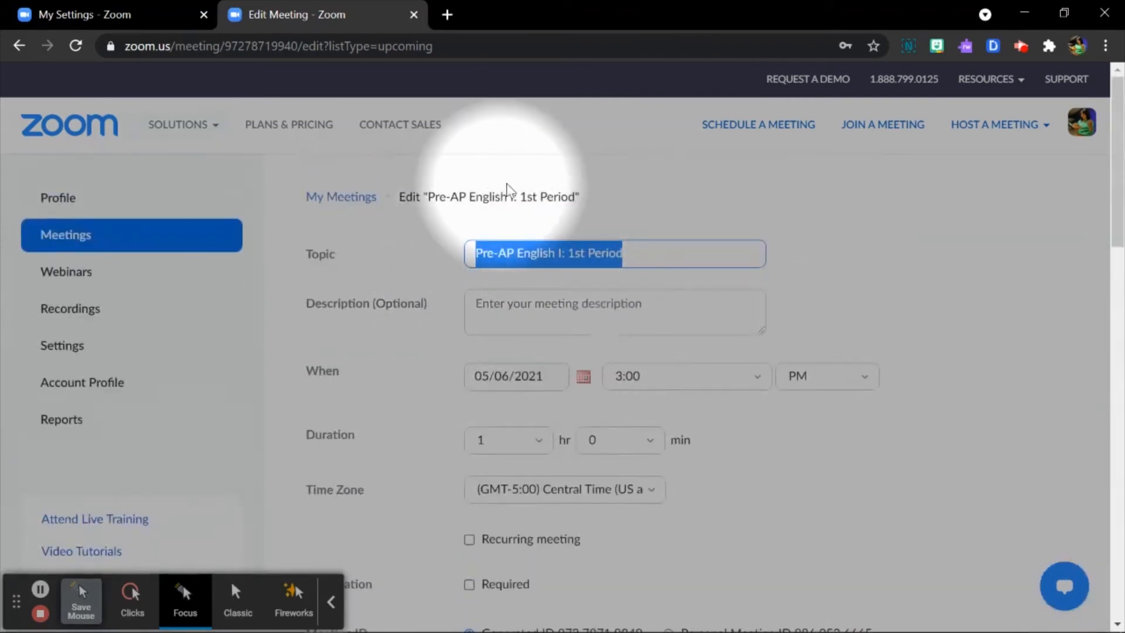
pyautogui.click(41, 587)
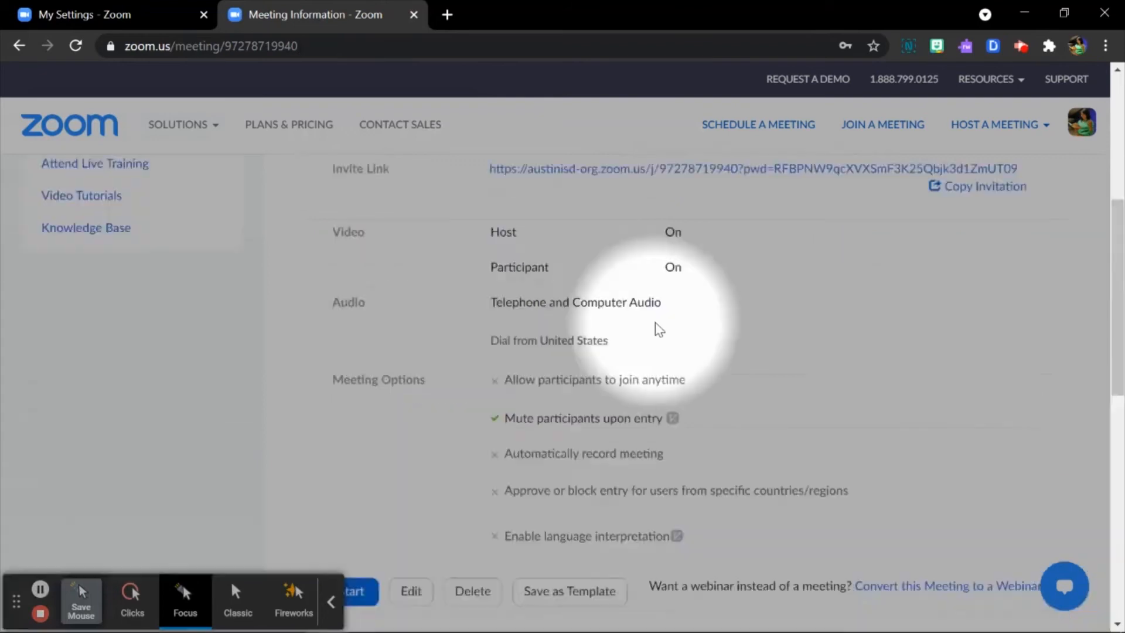
# Look through the meeting's information page down to its list of polls.
pyautogui.scroll(-12, 659, 330)
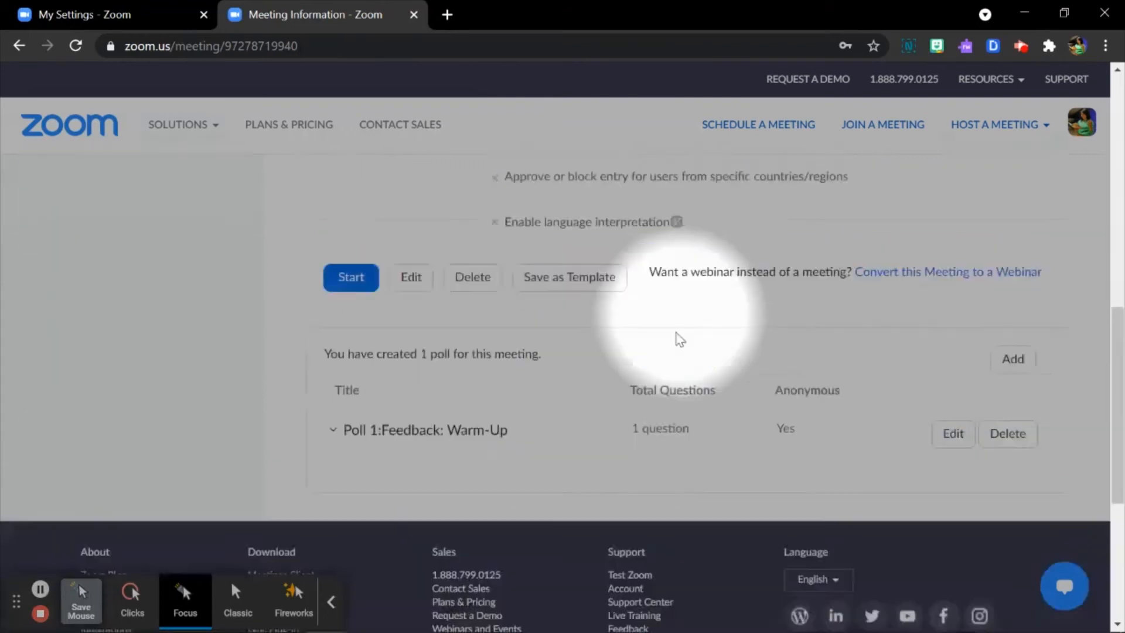
pyautogui.scroll(13, 364, 259)
pyautogui.scroll(5, 501, 375)
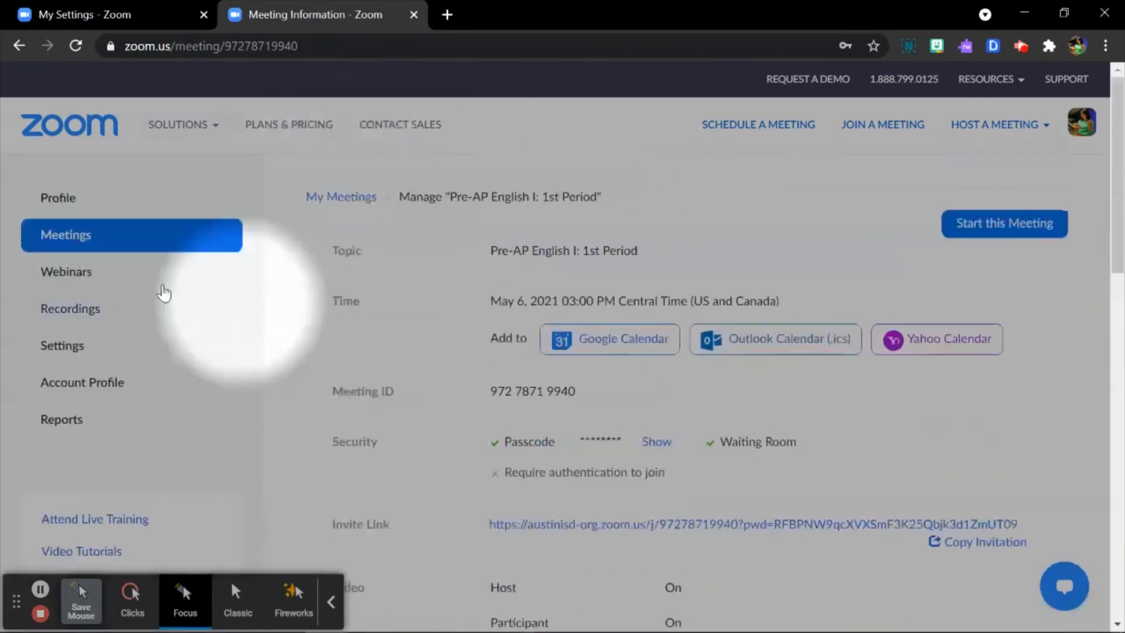
# Open the "Pre-AP English I: 1st Period" meeting's details from the upcoming meetings list and find its polls section.
pyautogui.click(123, 237)
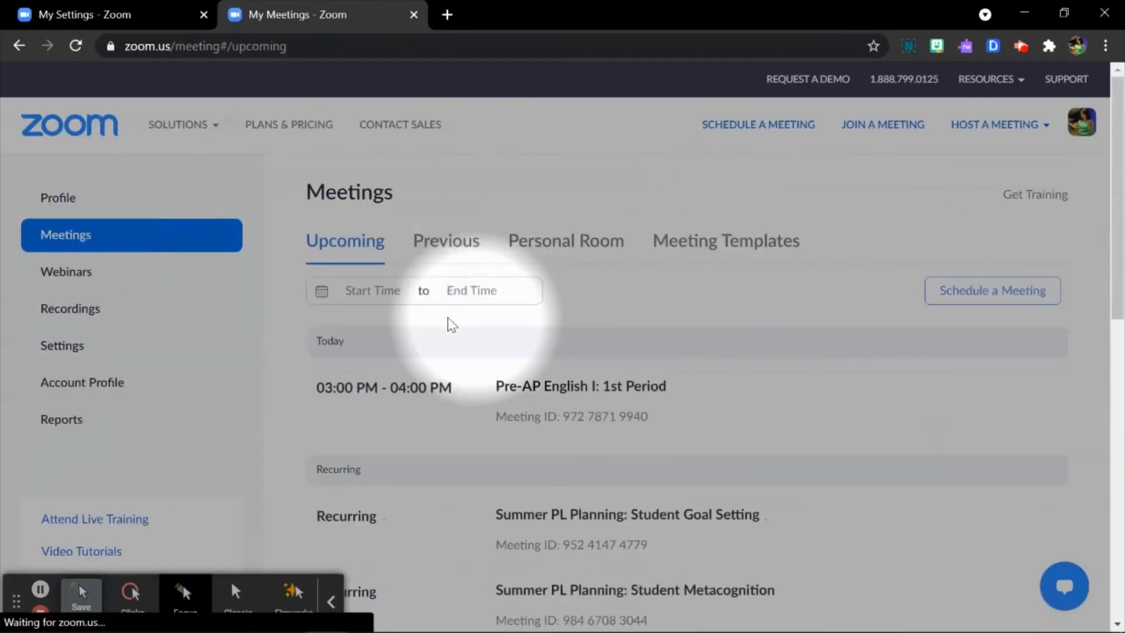
pyautogui.click(576, 387)
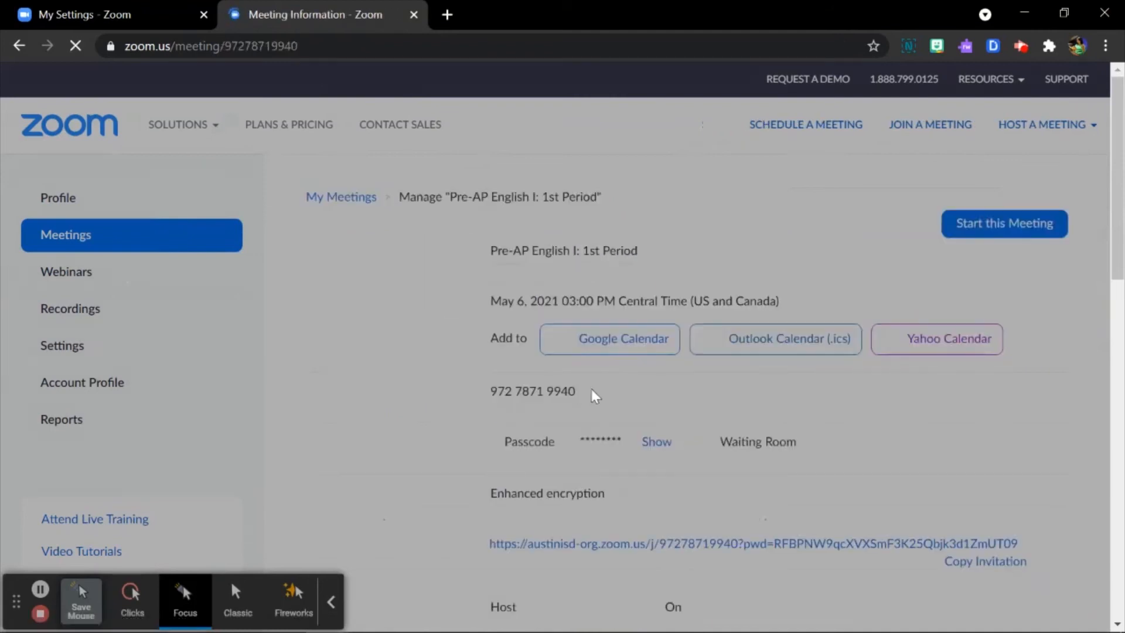
pyautogui.scroll(-3, 1090, 223)
pyautogui.scroll(-7, 1102, 222)
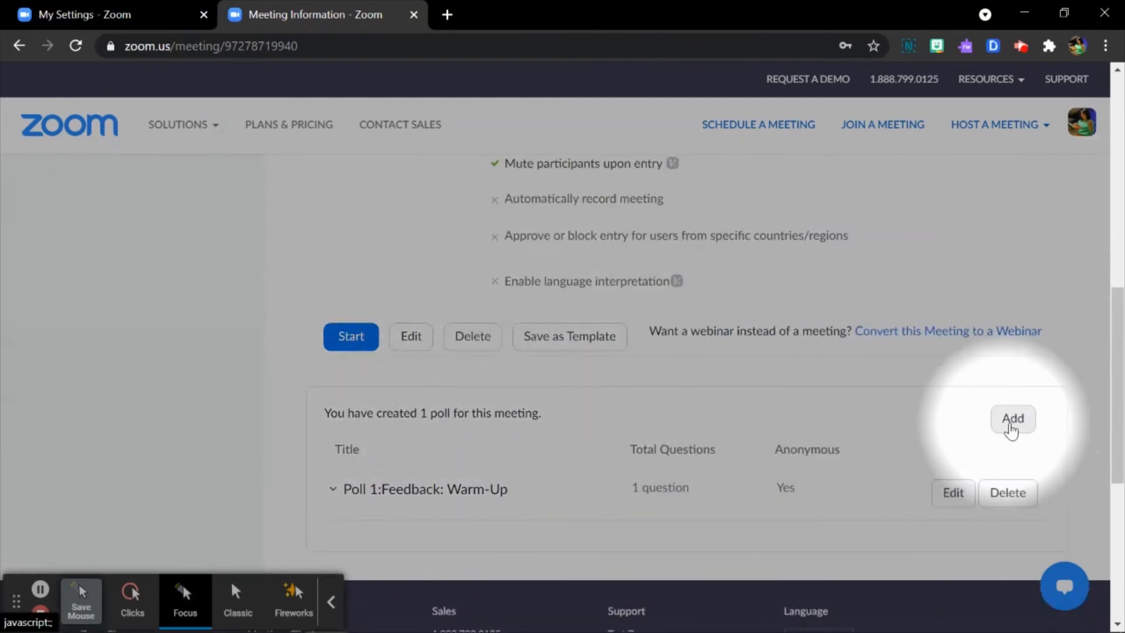
# Add a second poll to the meeting with the title "Closing: Feedback".
pyautogui.click(1012, 418)
pyautogui.click(398, 302)
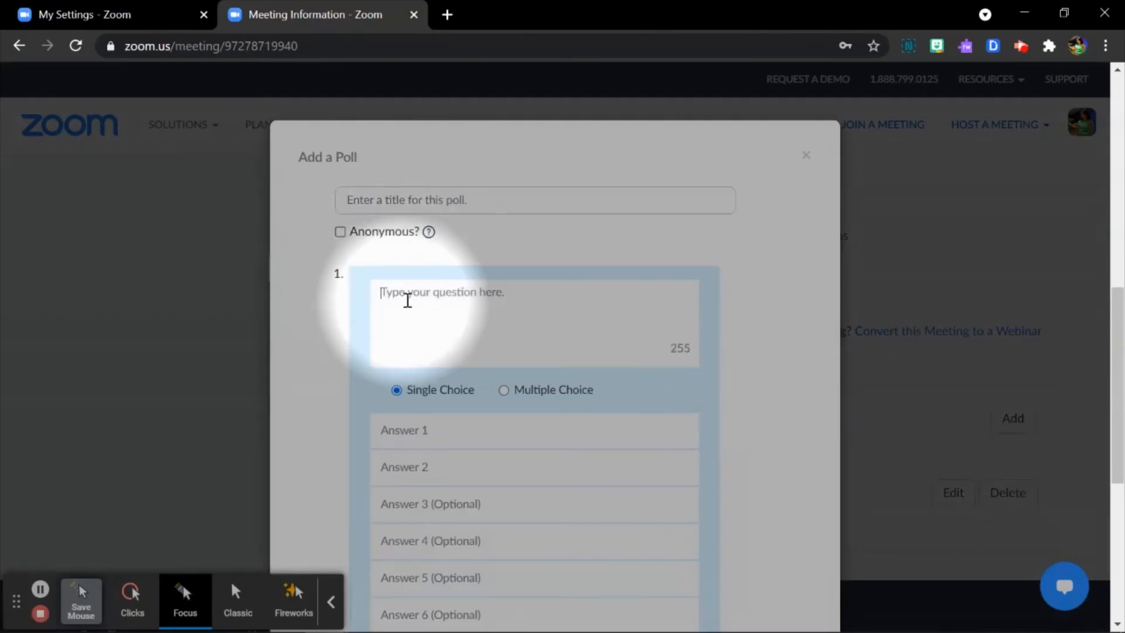
pyautogui.click(376, 211)
pyautogui.write('Closing')
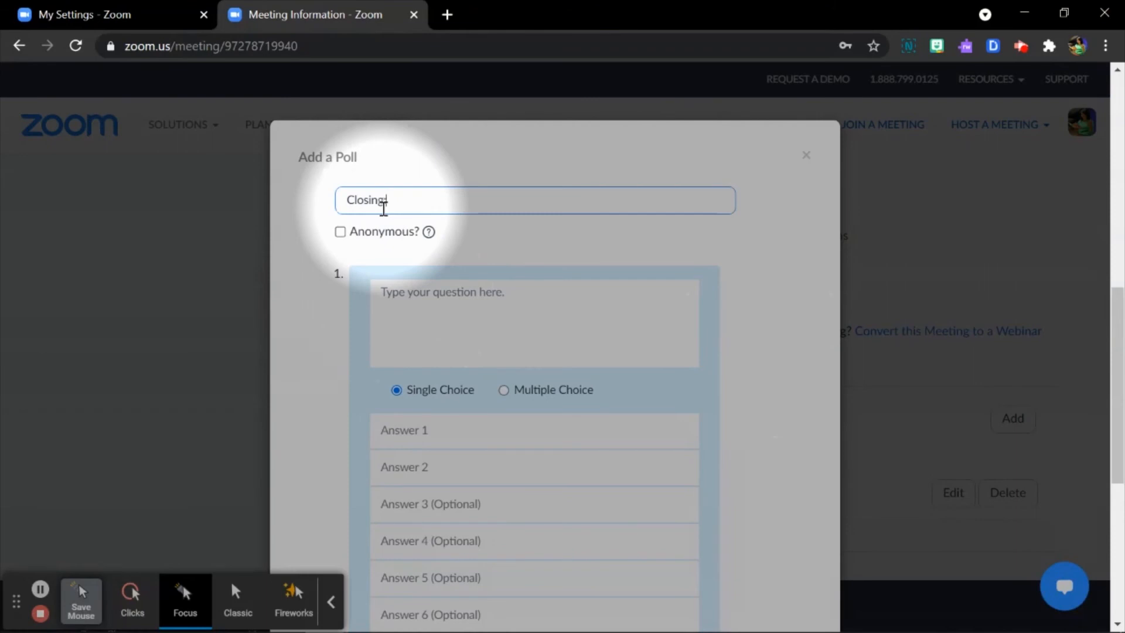
pyautogui.write(': Feedback')
# Enter the question "Why is it important to give feedback? Check all that apply." and make it Multiple Choice.
pyautogui.click(414, 292)
pyautogui.write('Why is it important to give feedback? Check')
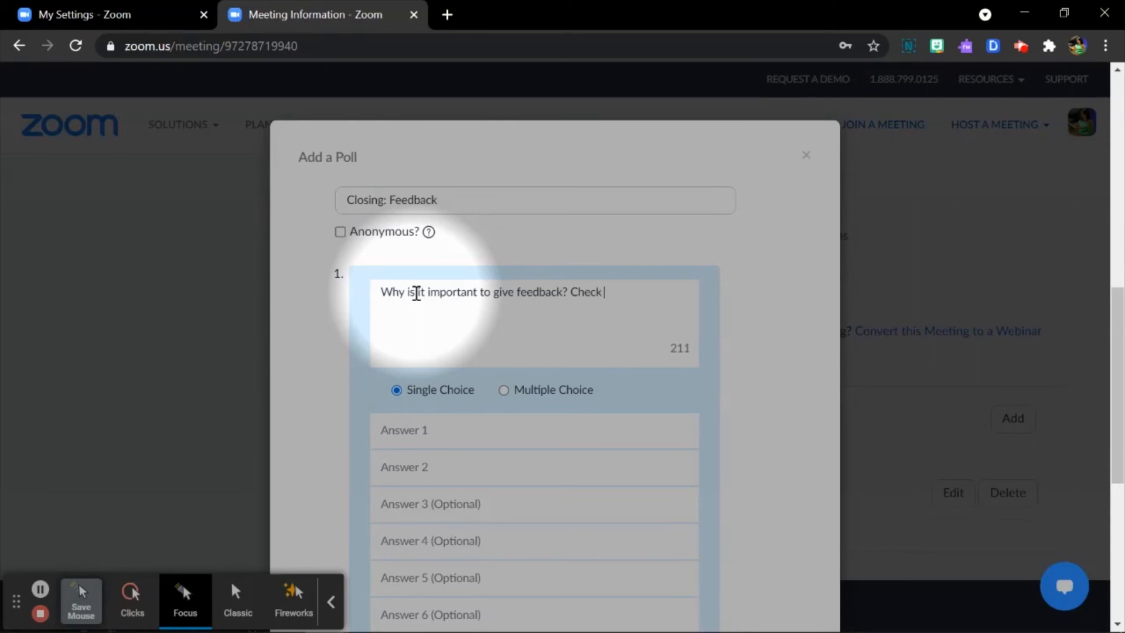
pyautogui.write(' that apply.')
pyautogui.click(503, 391)
# Fill in 1, 2, 3 and 4 as the first four answers and save the poll.
pyautogui.scroll(-3, 486, 404)
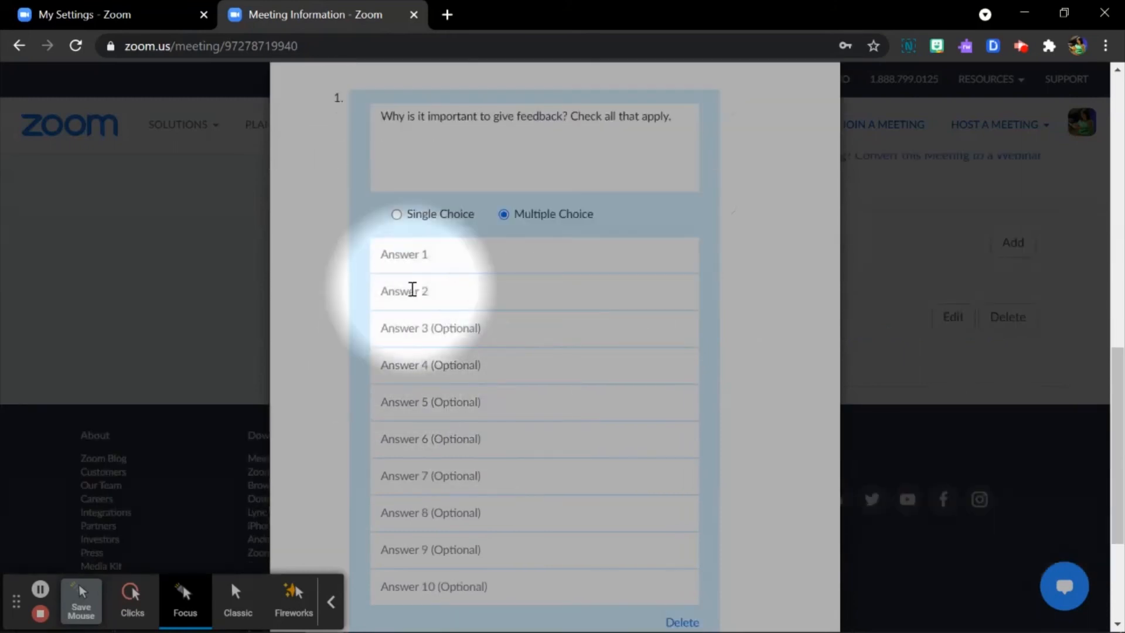
pyautogui.write('1')
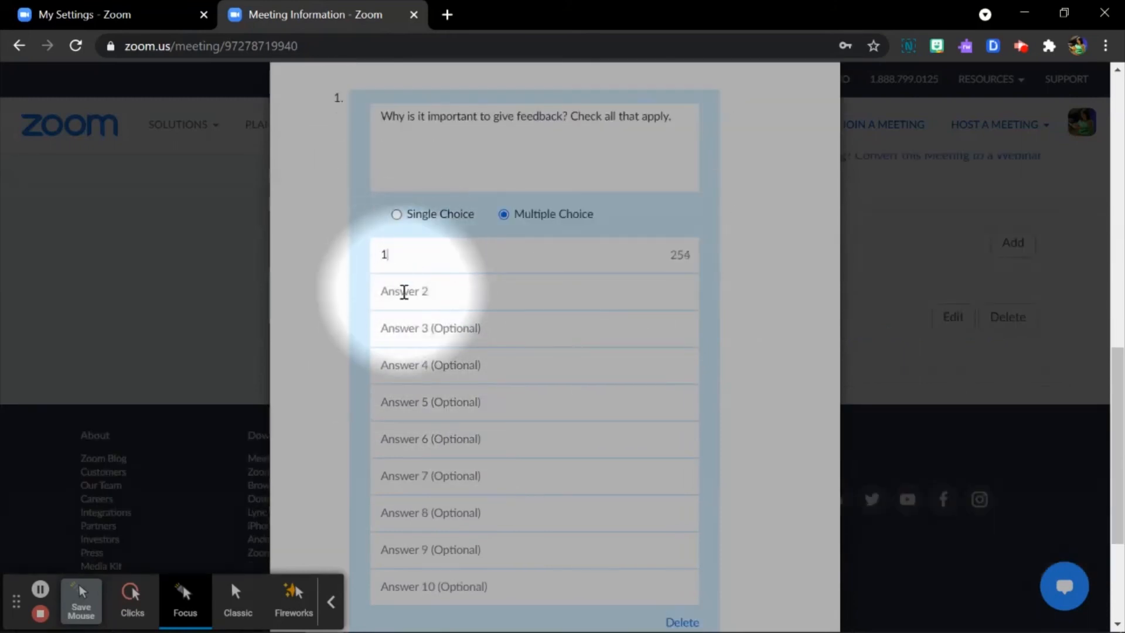
pyautogui.click(402, 292)
pyautogui.write('2')
pyautogui.click(402, 325)
pyautogui.write('3')
pyautogui.click(390, 365)
pyautogui.write('4')
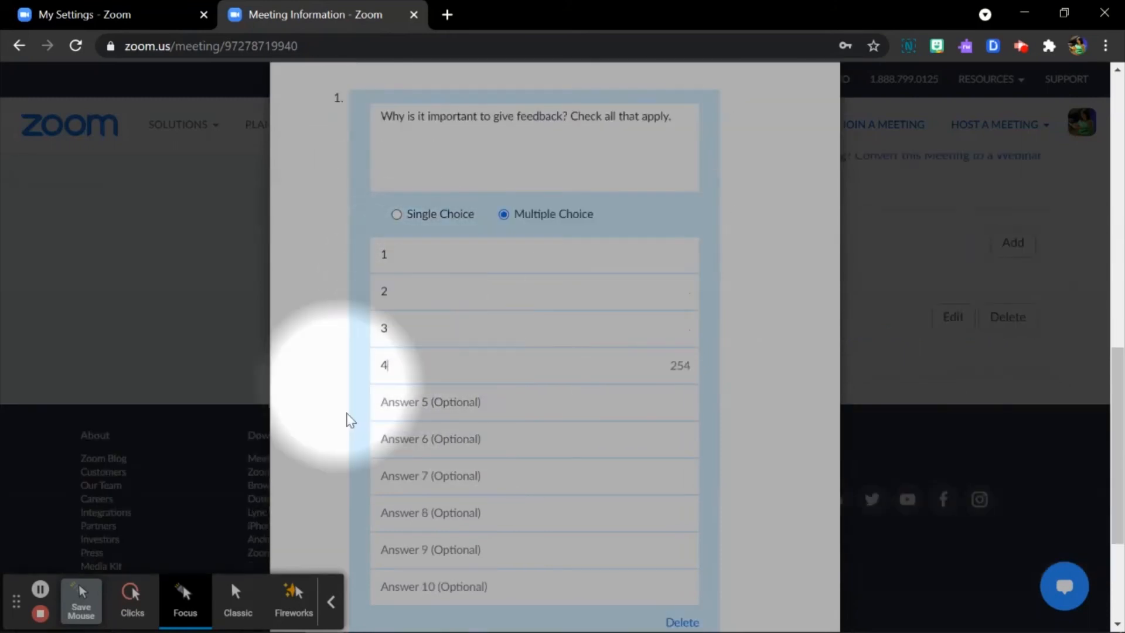
pyautogui.scroll(-2, 377, 406)
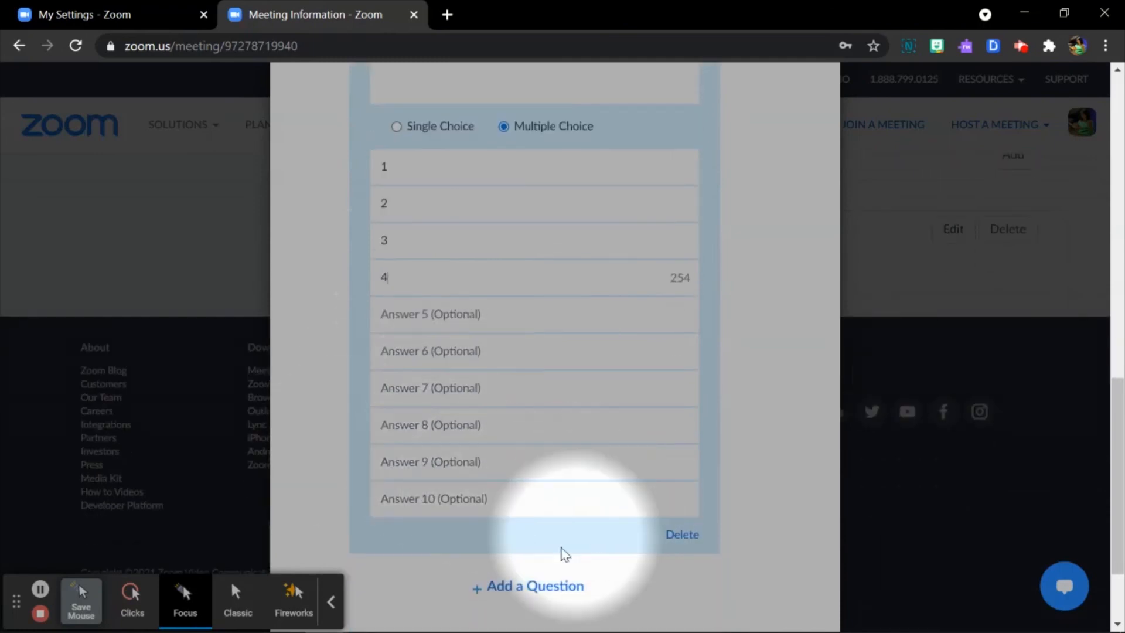
pyautogui.scroll(-2, 598, 539)
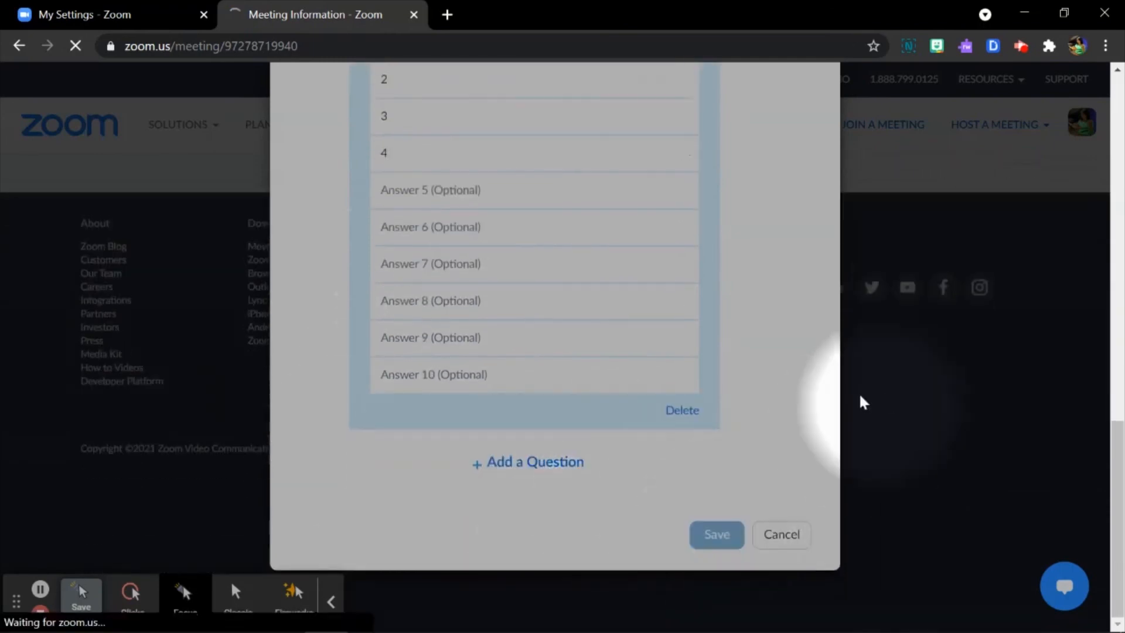
# Start the "Pre-AP English I: 1st Period" meeting, open it in the Zoom application and maximize the meeting window.
pyautogui.scroll(15, 762, 281)
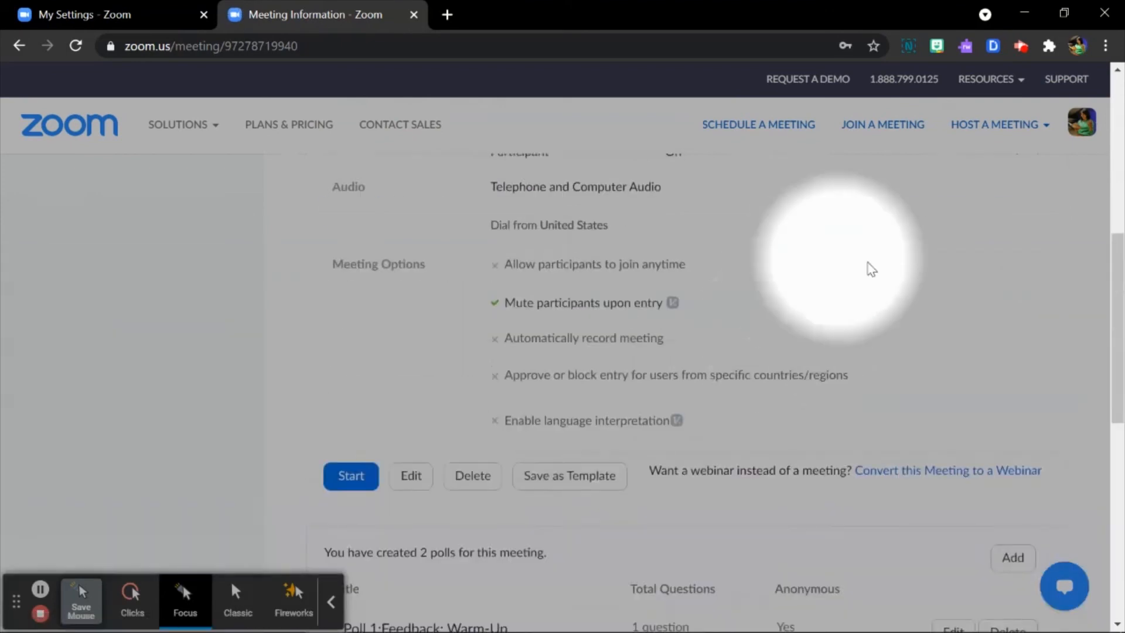
pyautogui.click(1006, 224)
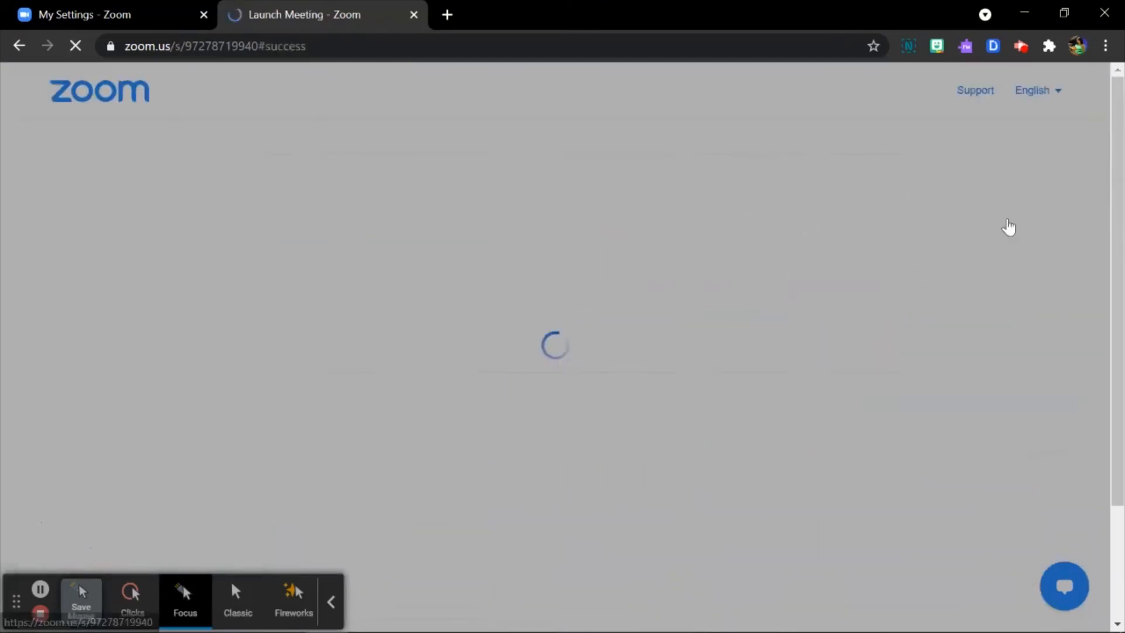
pyautogui.click(666, 202)
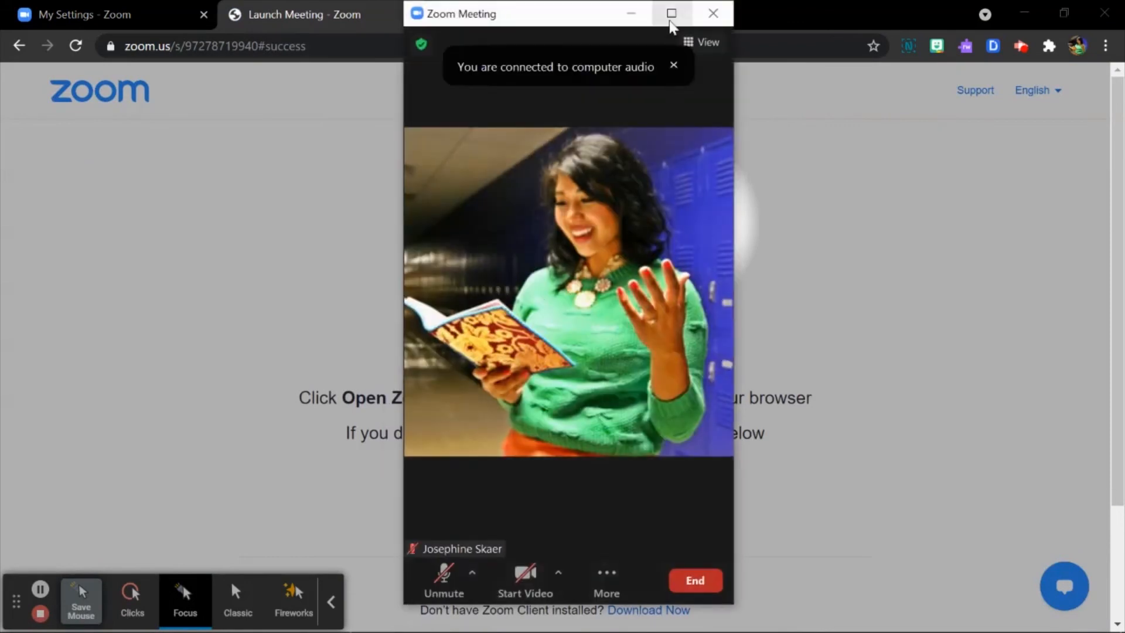
pyautogui.click(671, 12)
# Open the meeting's polls and alternate between "Feedback: Warm-Up" and "Closing: Feedback", leaving "Closing: Feedback" selected.
pyautogui.click(456, 602)
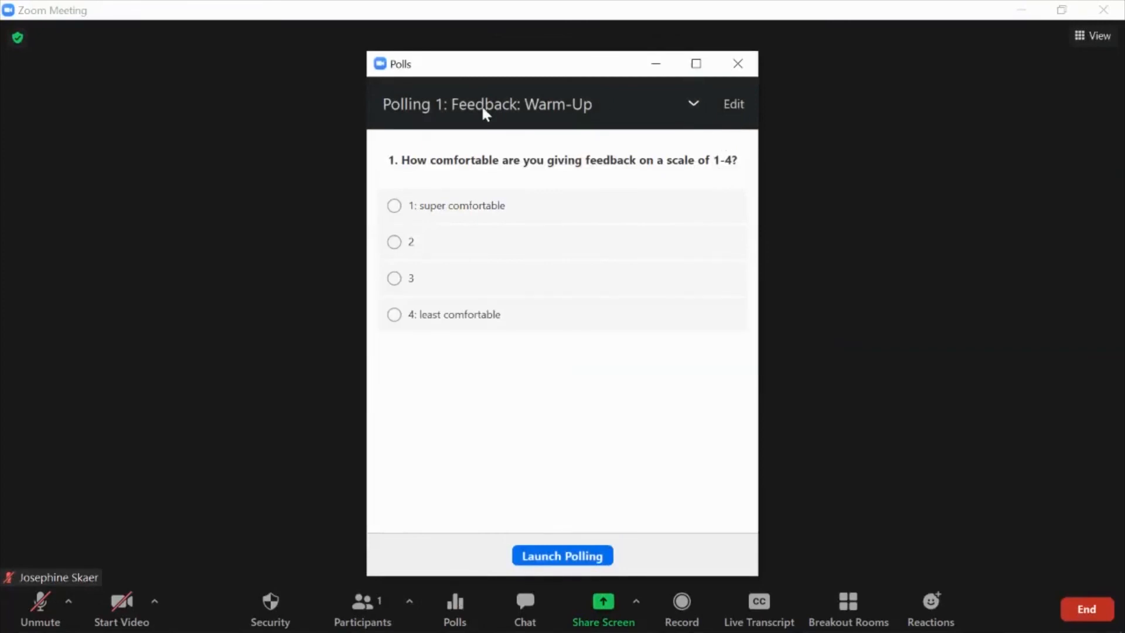
pyautogui.click(694, 105)
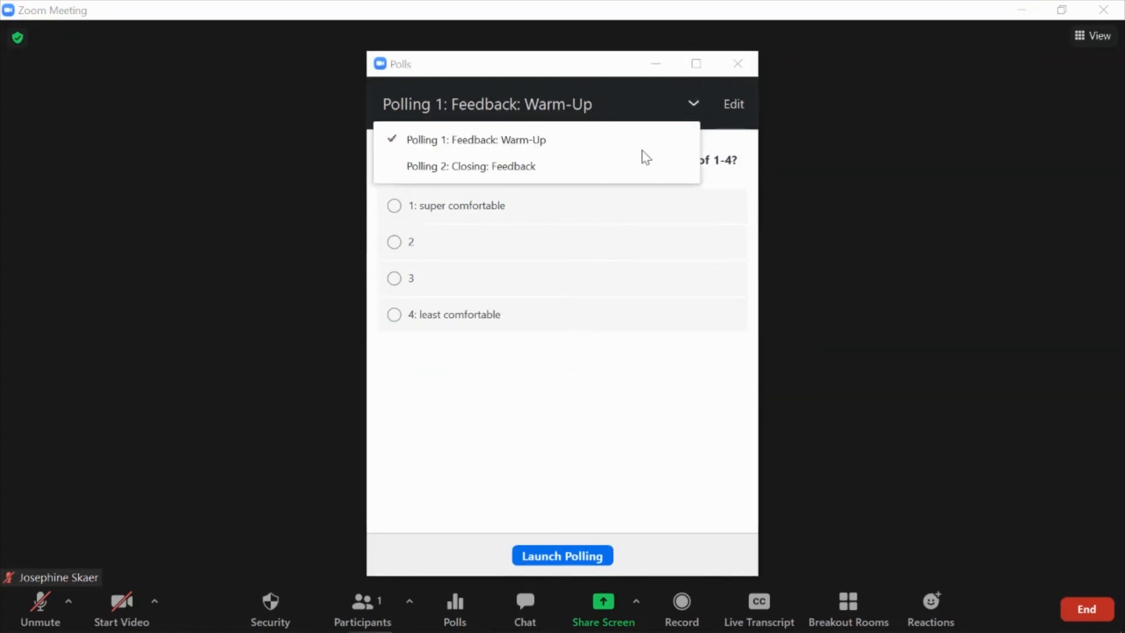
pyautogui.click(490, 172)
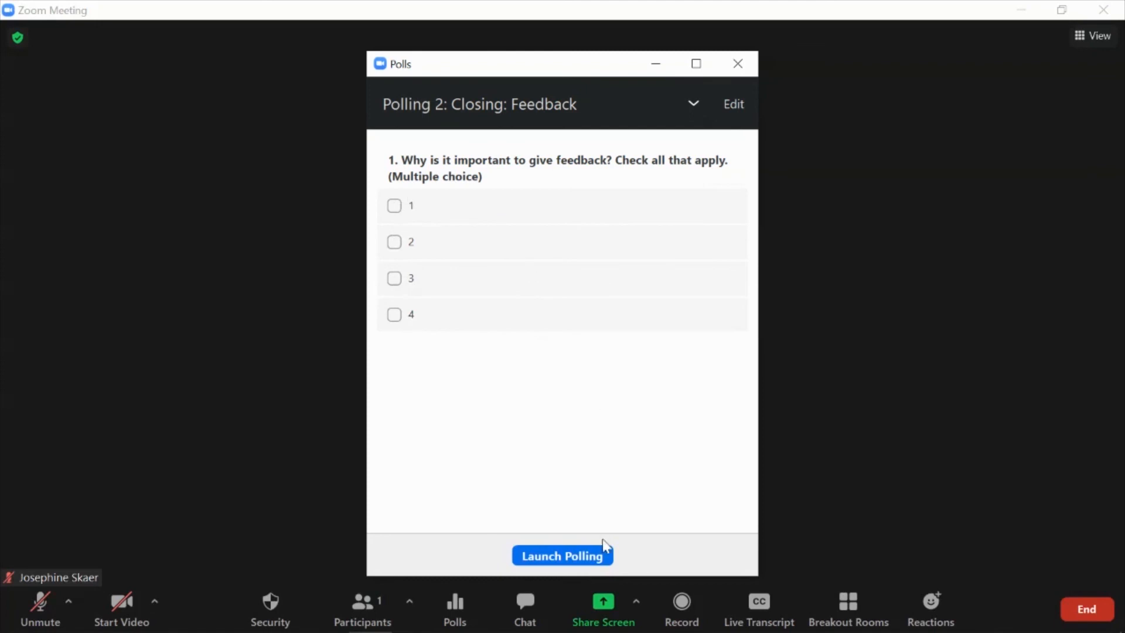
pyautogui.click(693, 104)
pyautogui.click(603, 140)
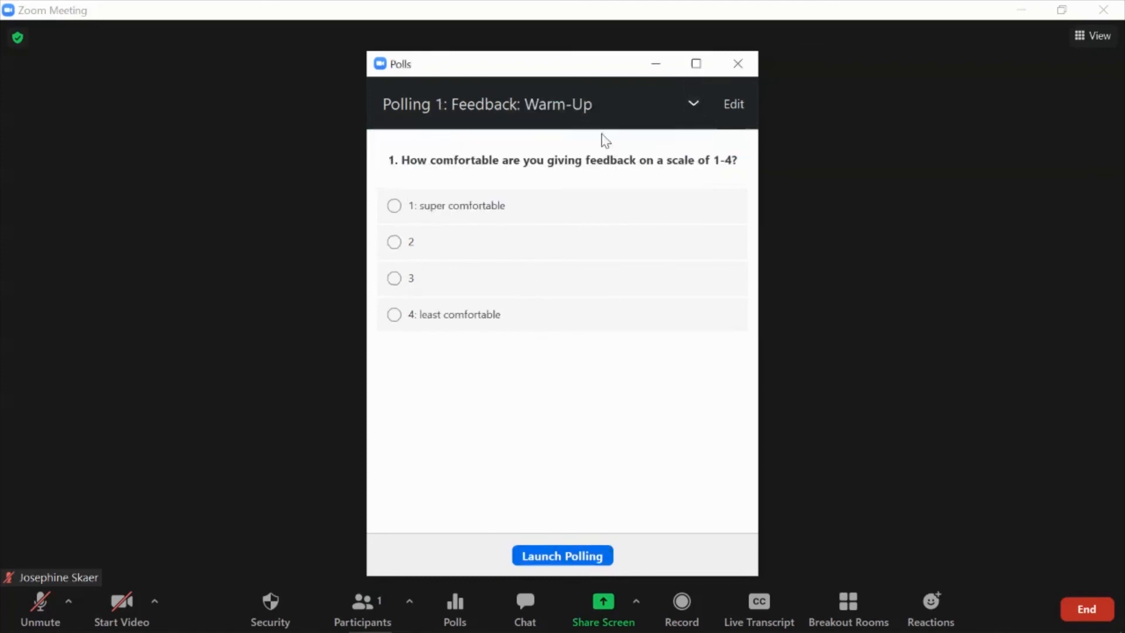
pyautogui.click(693, 103)
pyautogui.click(639, 162)
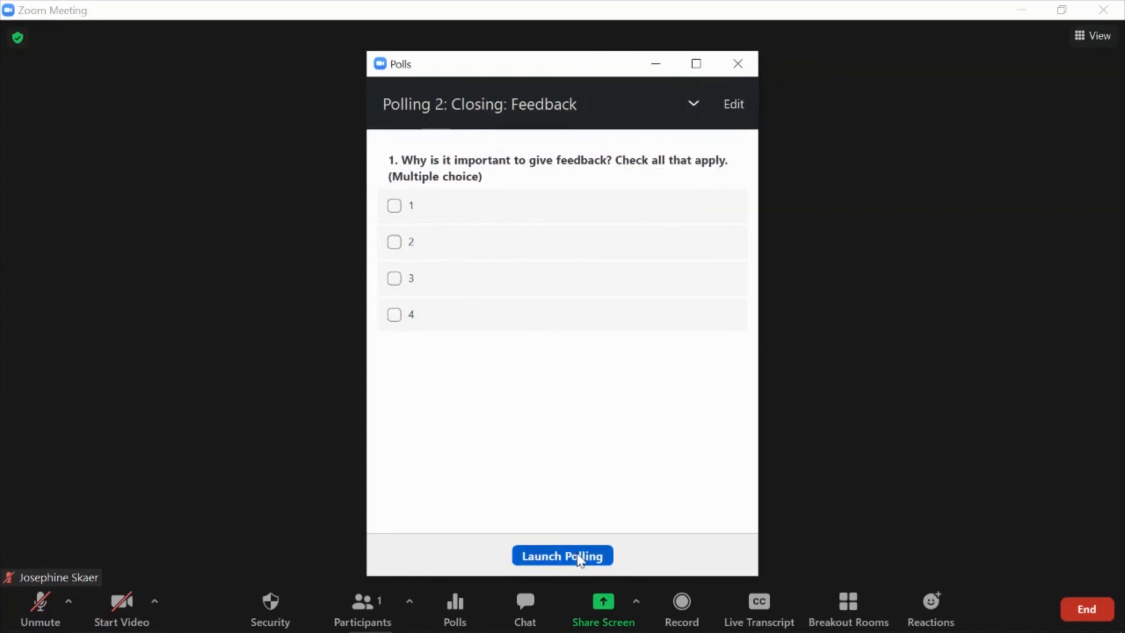
# Launch the "Closing: Feedback" poll, end the polling and share its results with attendees.
pyautogui.click(580, 557)
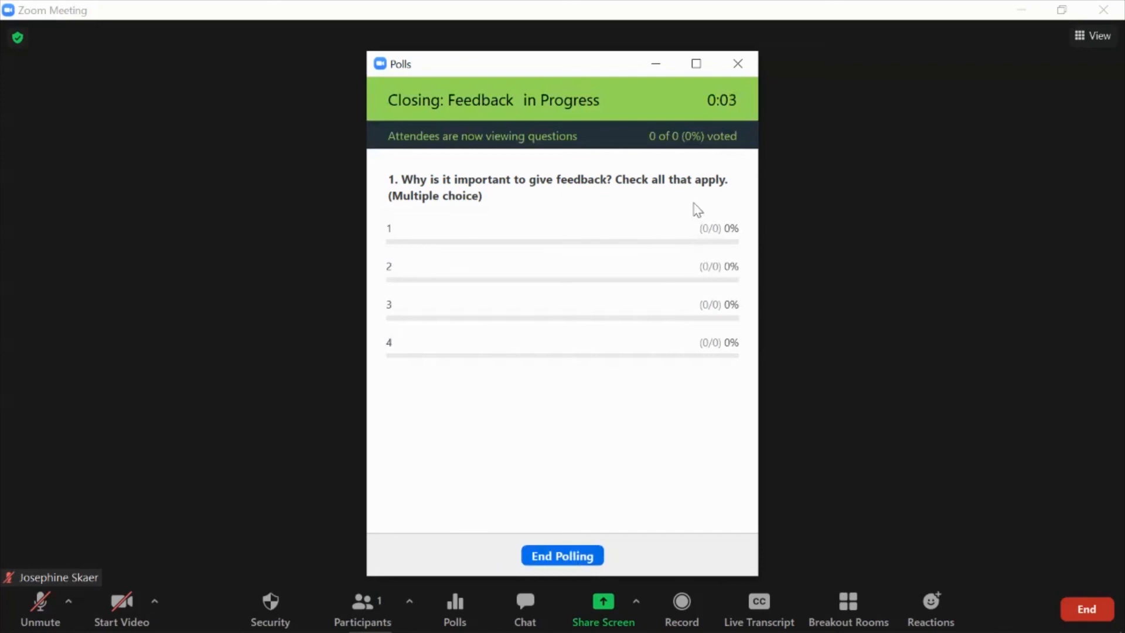
pyautogui.click(572, 555)
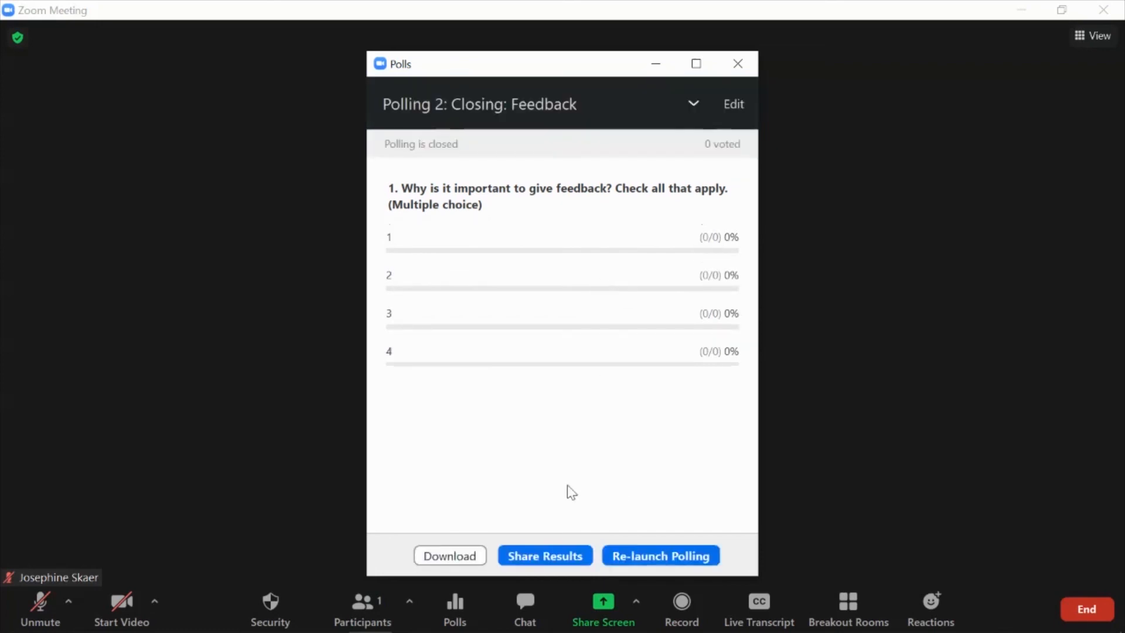
pyautogui.click(557, 557)
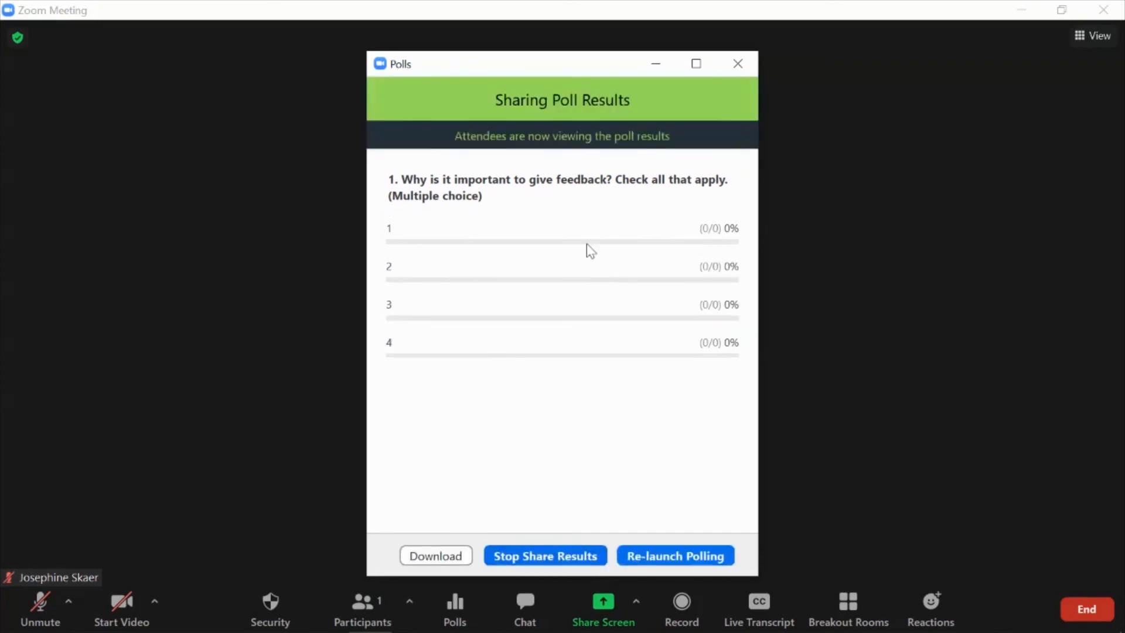